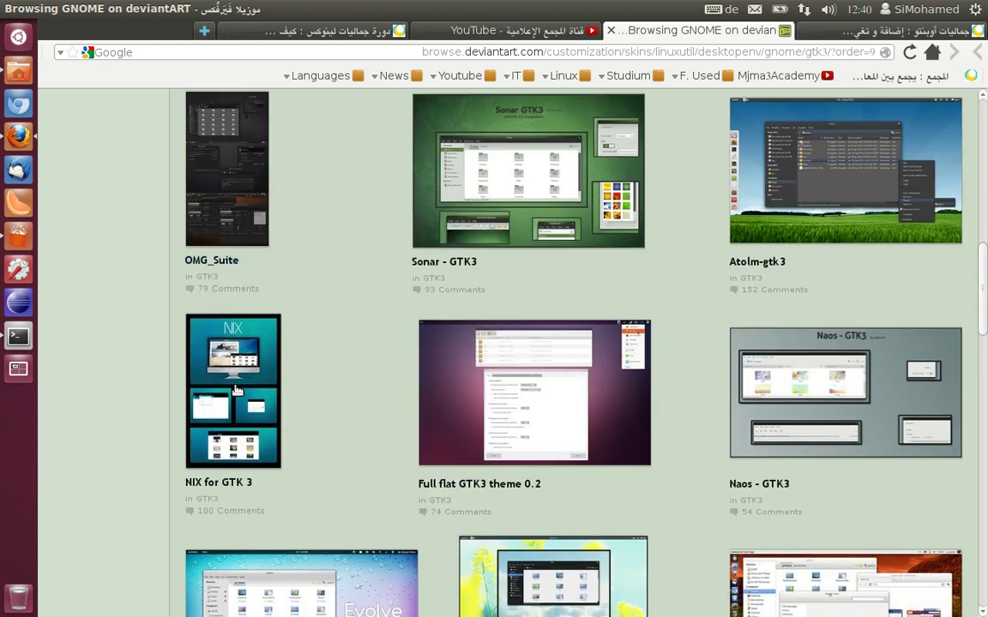
Step: Open the NIX for GTK 3 theme page and view its preview image at enlarged sizes before restoring the page view
click(238, 390)
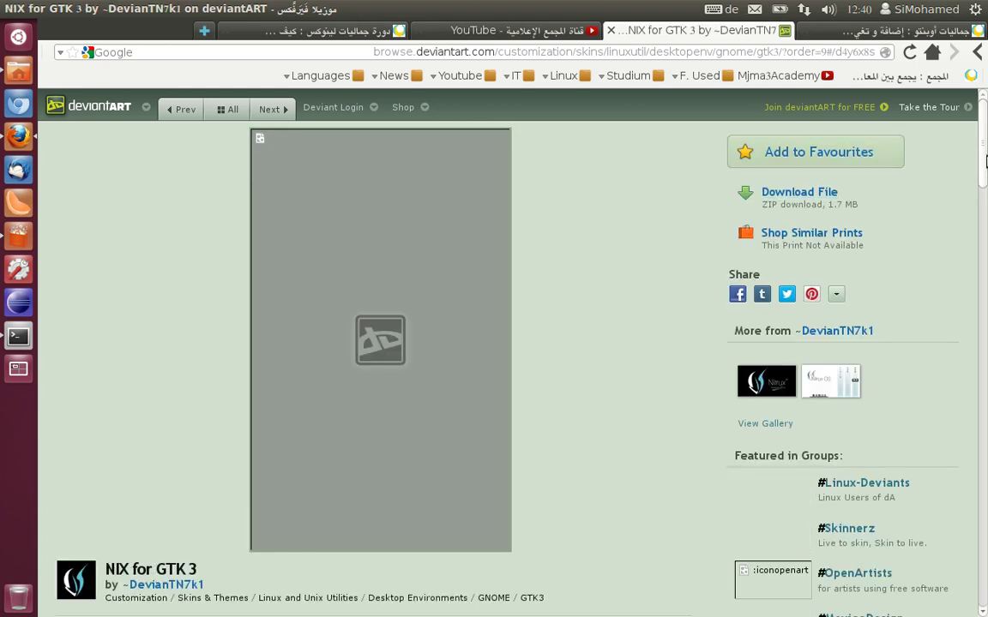
click(361, 235)
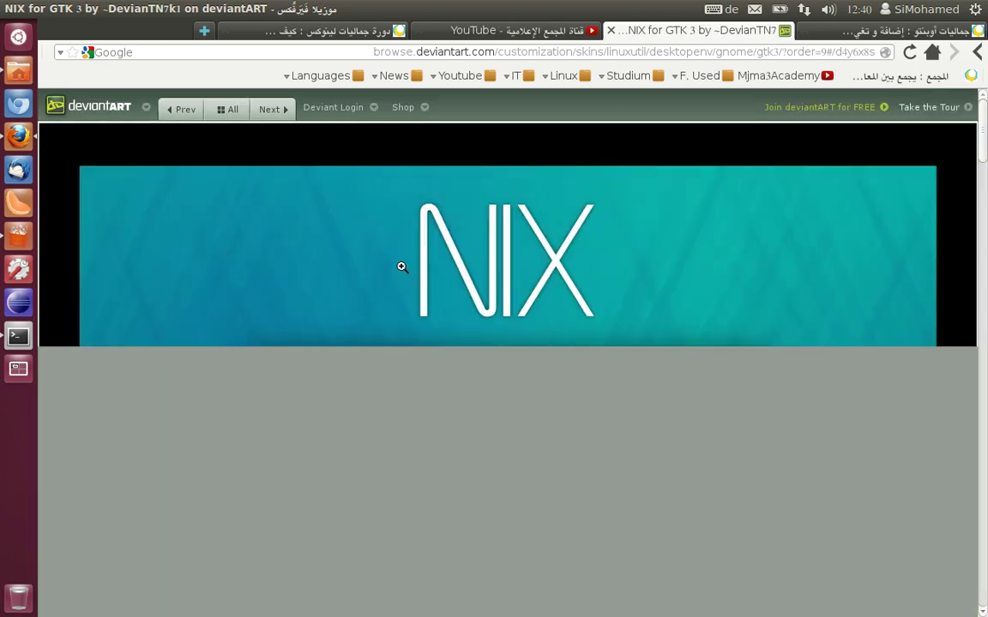
scroll(985, 175, down, 5)
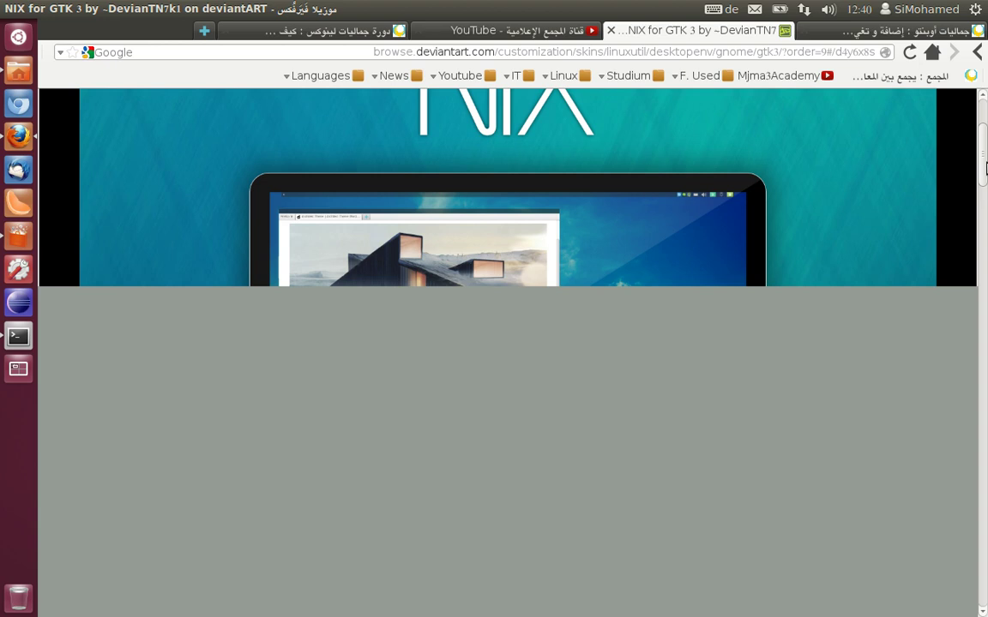
drag(985, 174, 986, 166)
scroll(986, 163, up, 3)
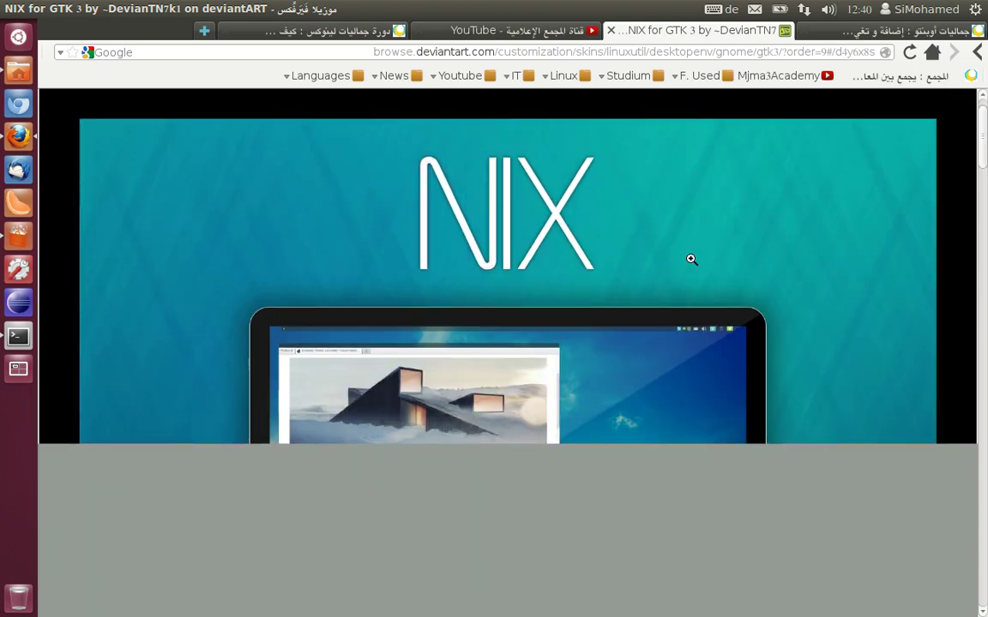
click(690, 258)
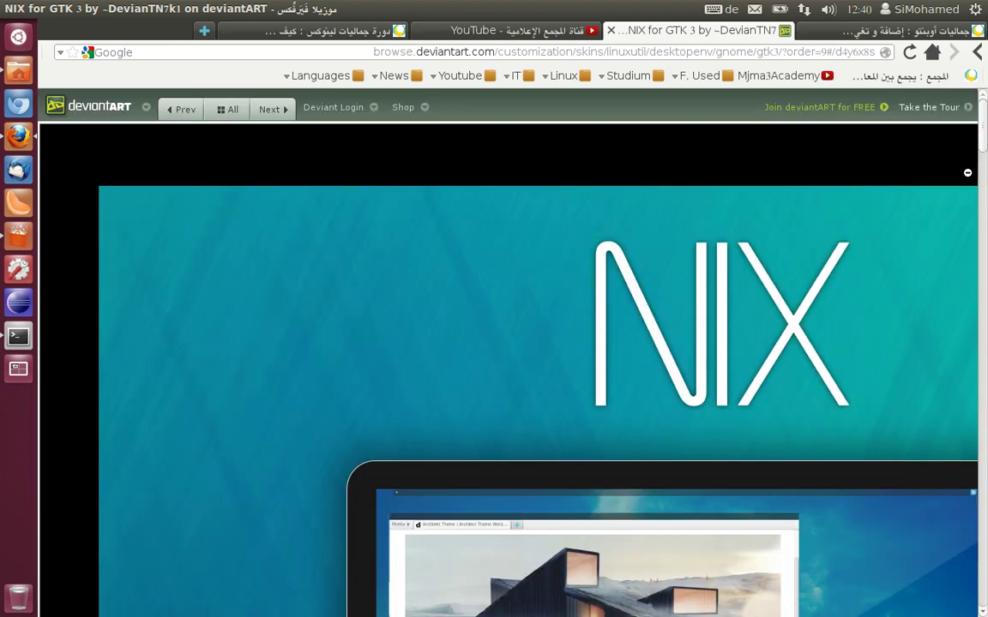
scroll(982, 159, down, 5)
click(827, 212)
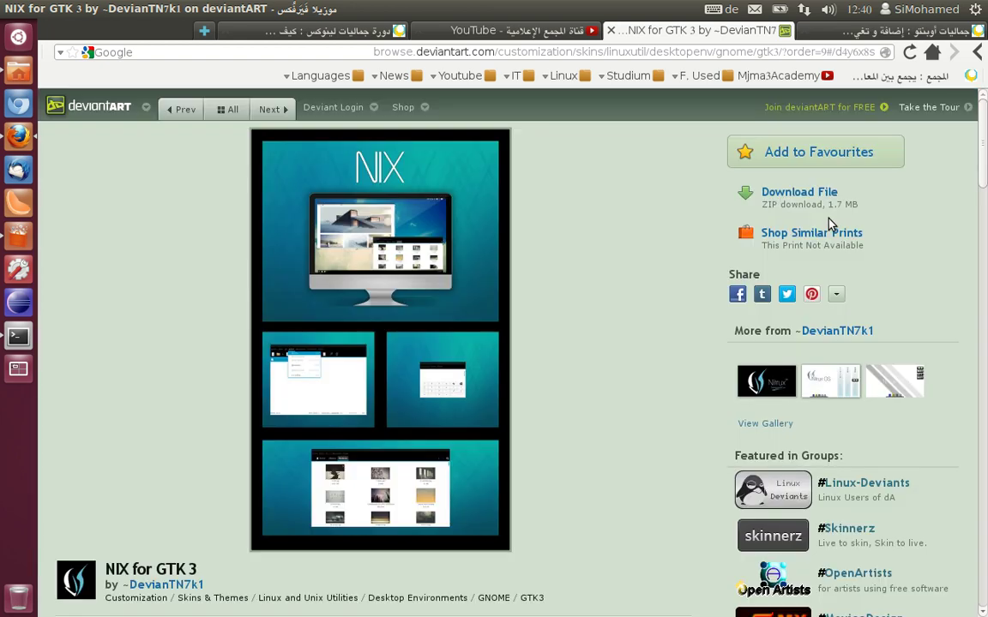
Step: Read the NIX for GTK 3 description for version compatibility, required engines and download details
scroll(985, 225, down, 4)
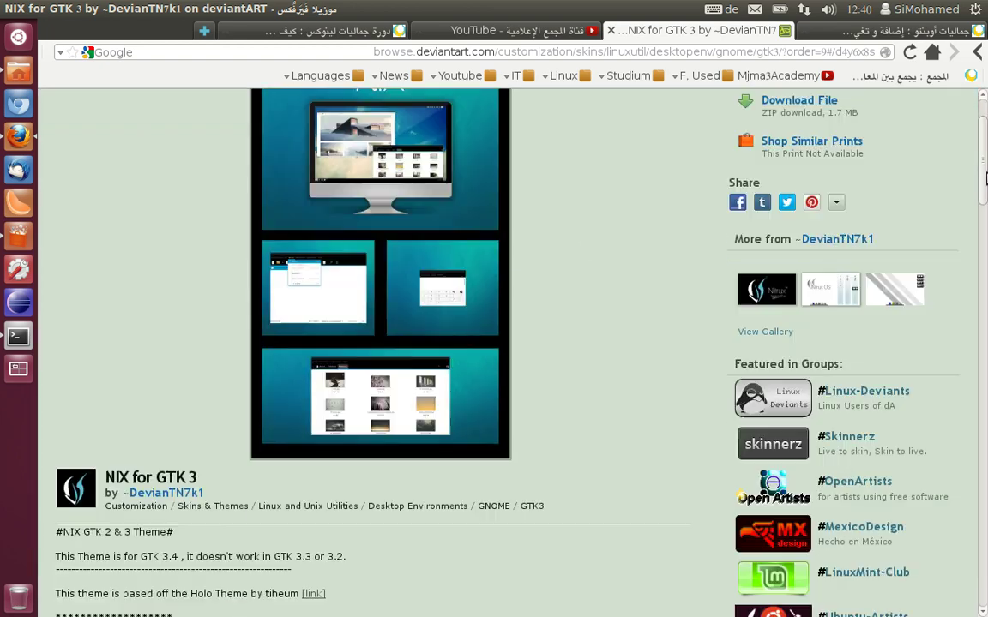
scroll(986, 225, down, 9)
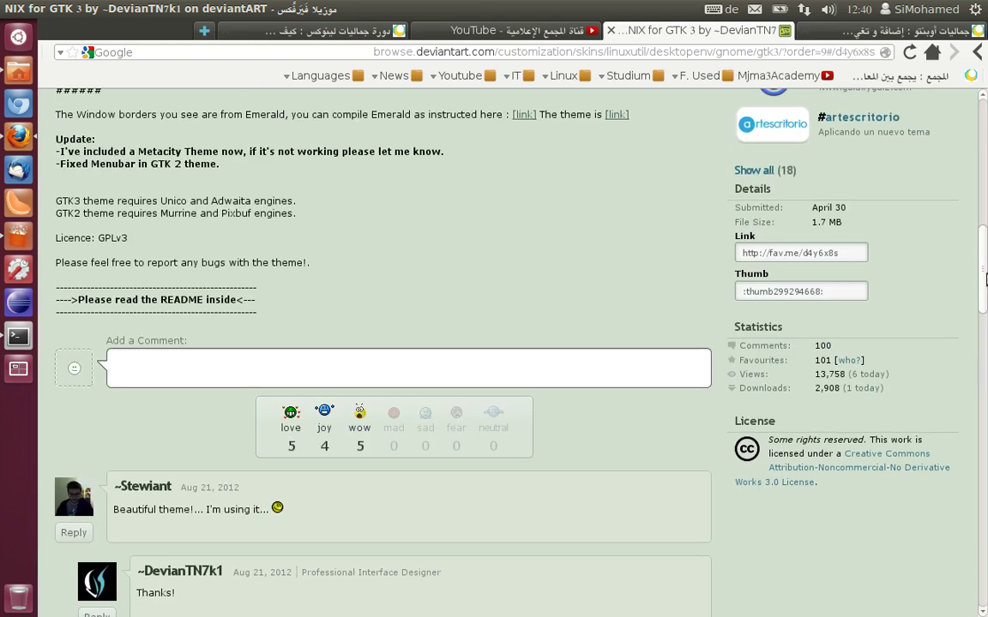
scroll(986, 248, up, 3)
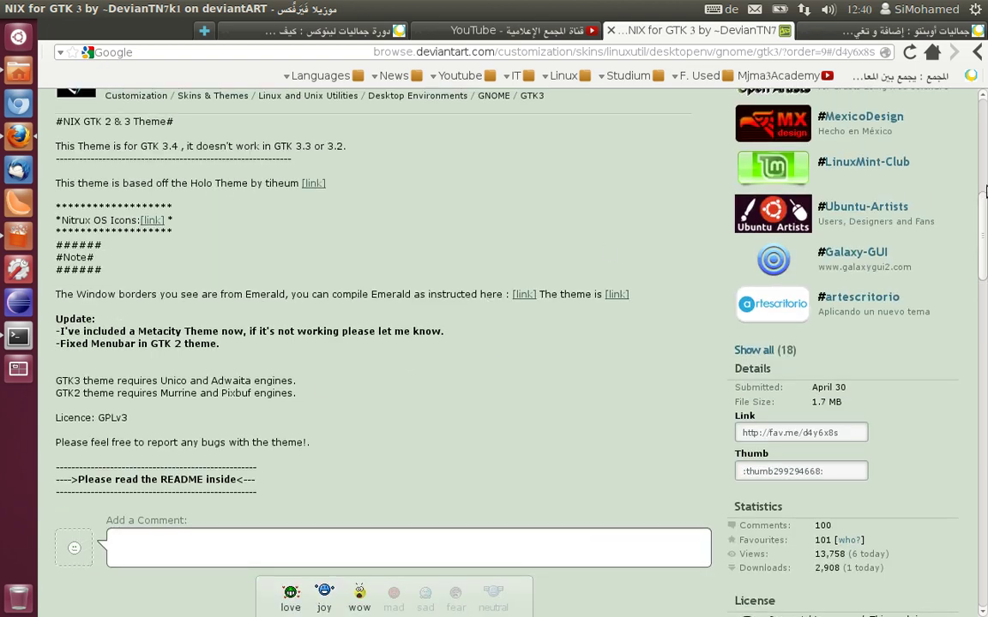
scroll(985, 224, up, 9)
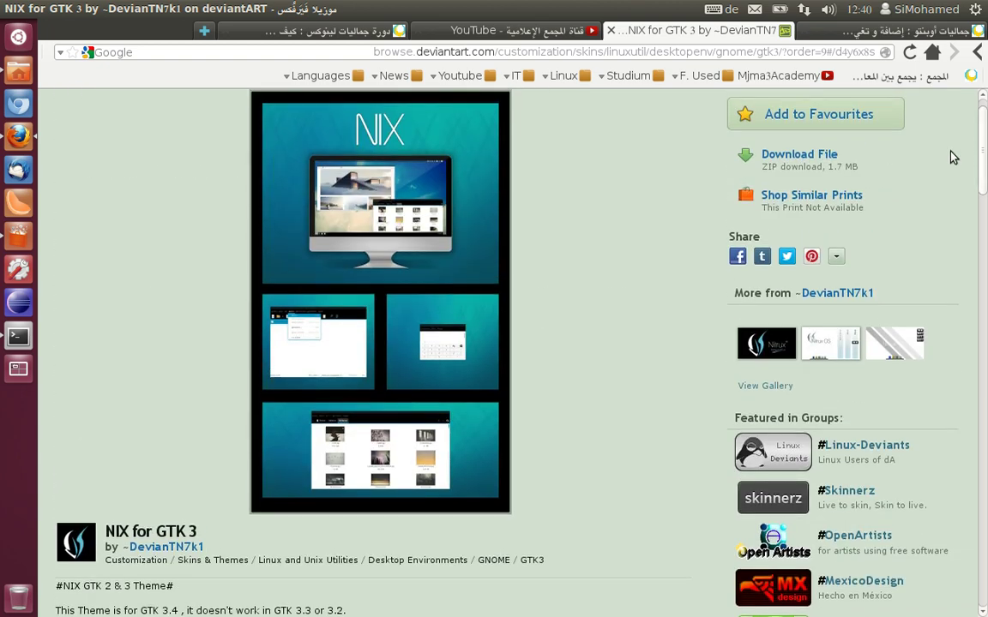
scroll(985, 157, down, 1)
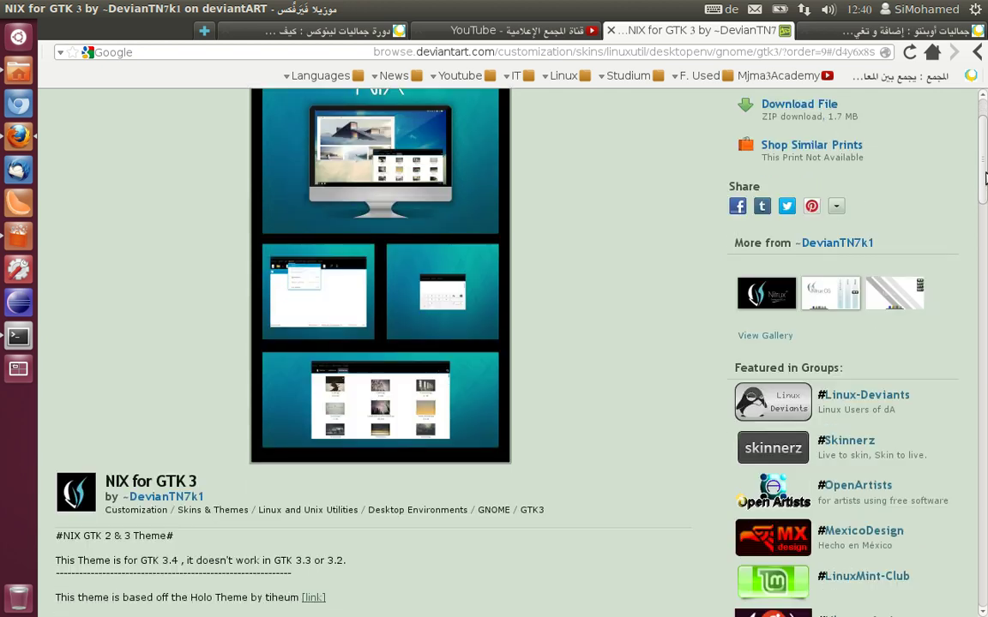
scroll(985, 157, up, 2)
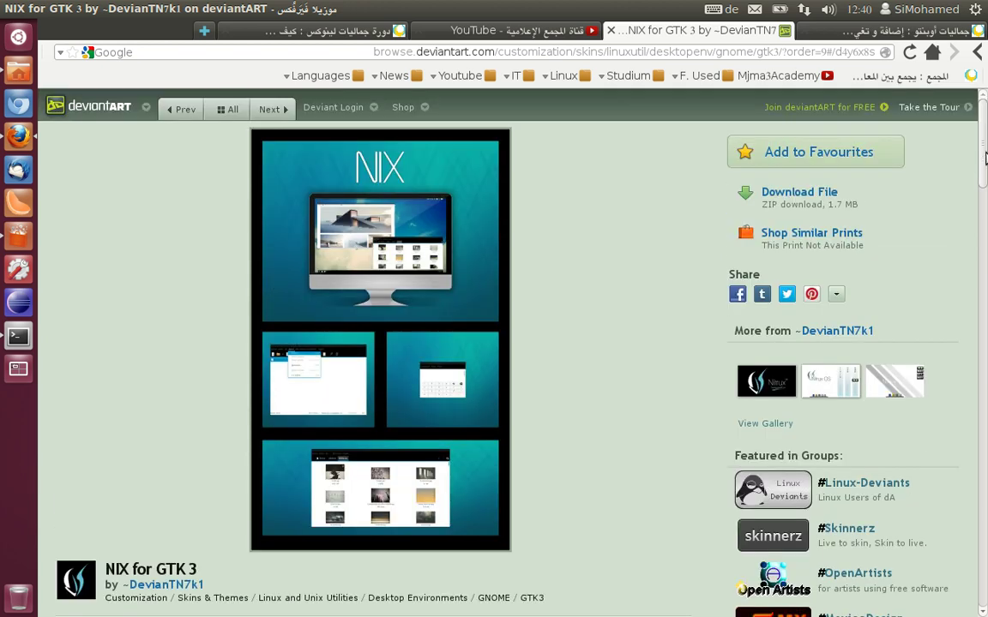
Step: Request the NIX theme's ZIP download and cancel the save prompt
click(812, 196)
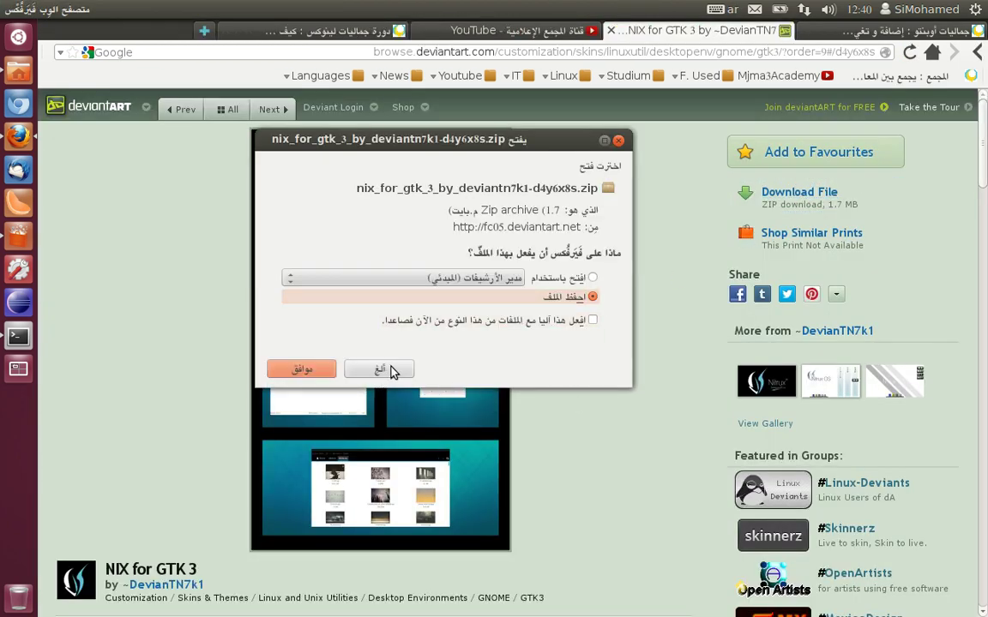
click(380, 371)
Step: Switch to the file manager's Downloads folder and try to extract nix_for_gtk_3_by_deviantn7k1-d4y6x8s.zip in place
click(19, 70)
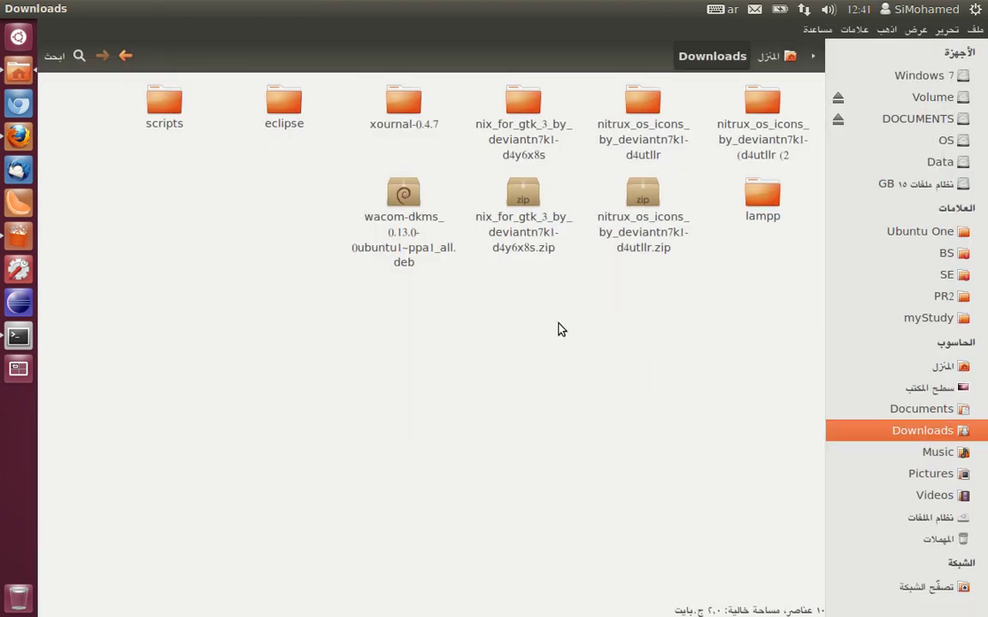
click(525, 198)
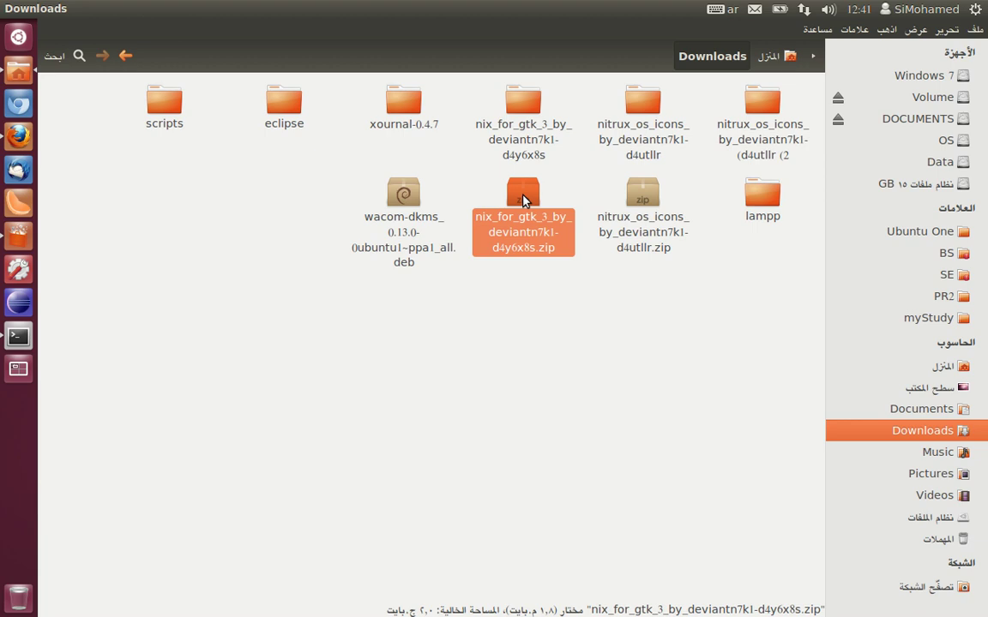
right_click(529, 222)
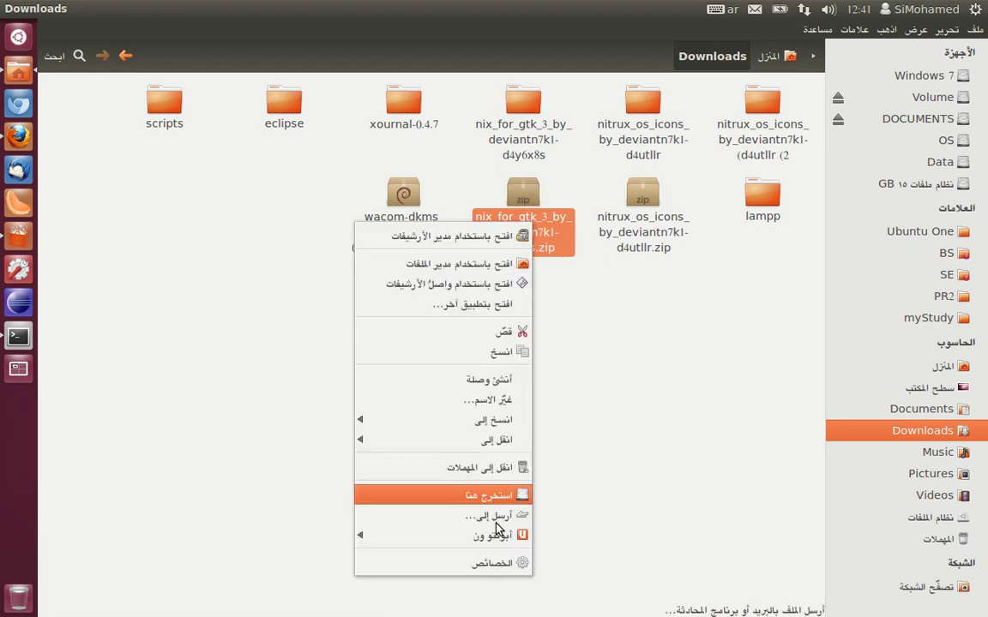
click(489, 495)
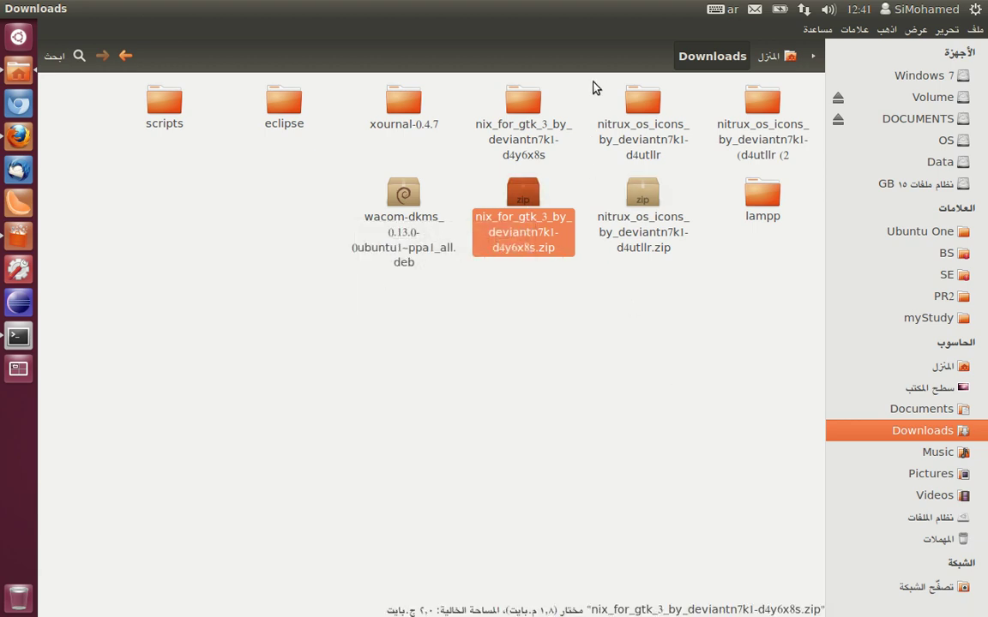
Step: Open the extracted nix_for_gtk_3 folder, examine the contents of its NIX subfolder, and return to the extracted folder
double_click(525, 97)
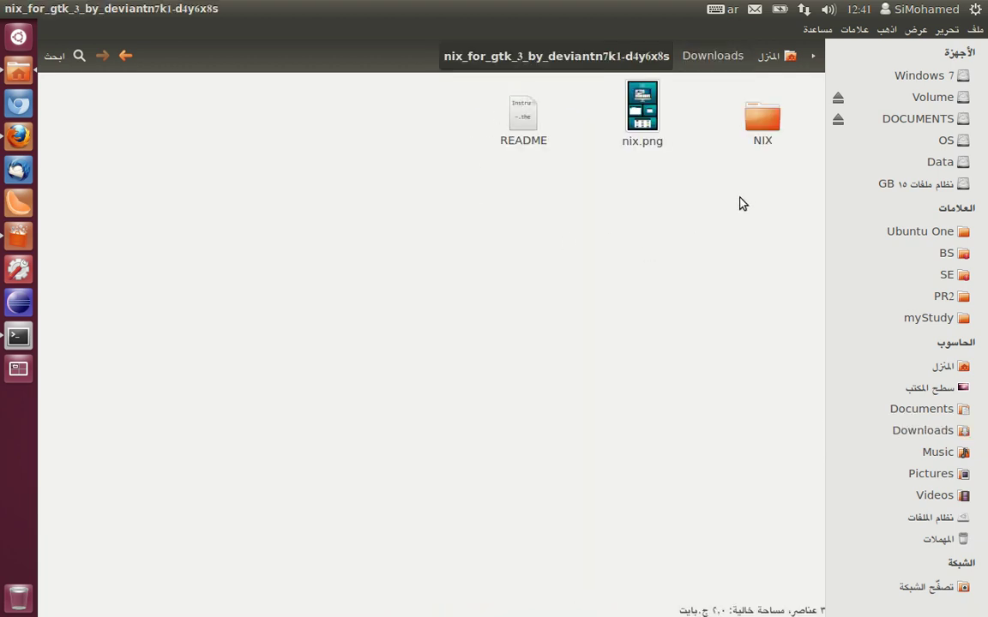
click(761, 119)
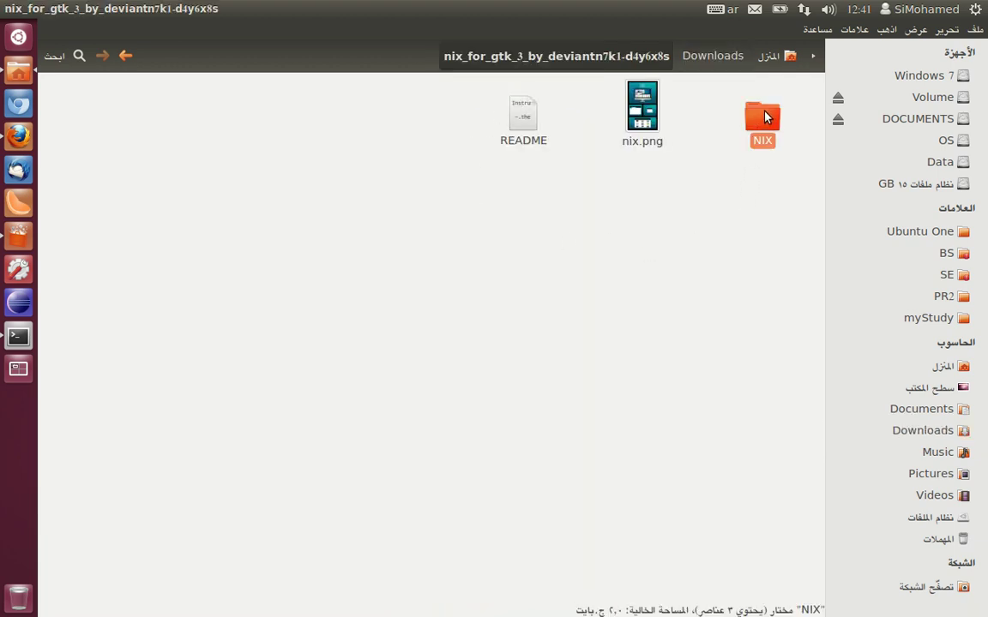
double_click(766, 118)
drag(787, 164, 467, 214)
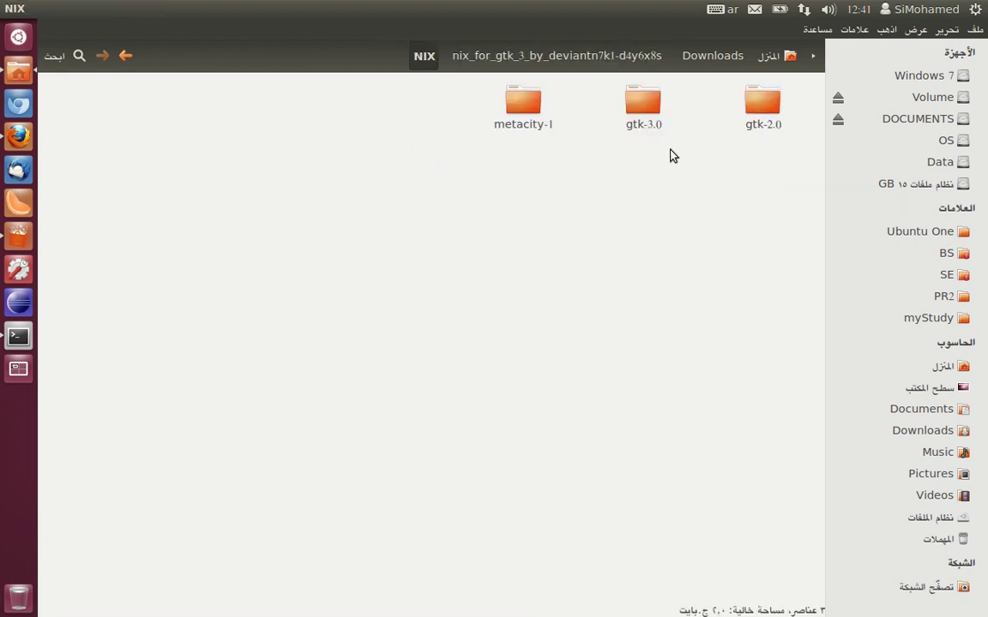
click(501, 57)
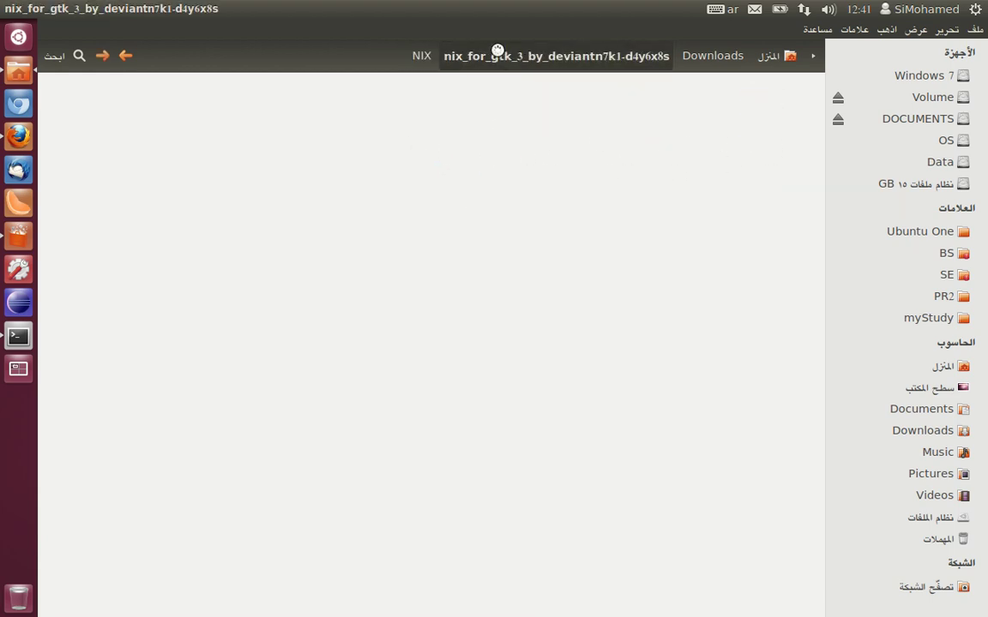
click(699, 225)
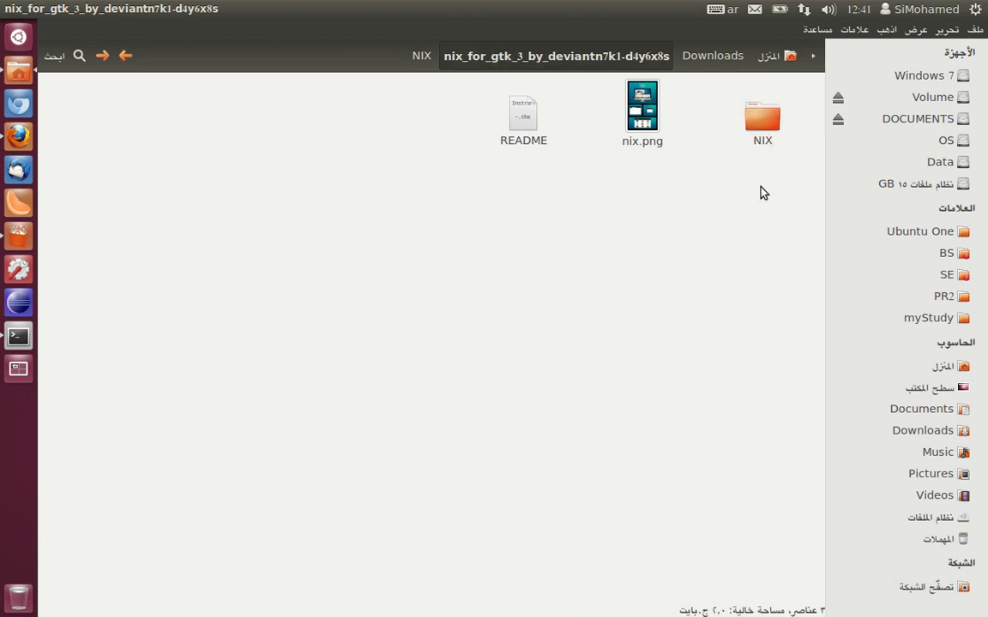
double_click(763, 115)
click(487, 60)
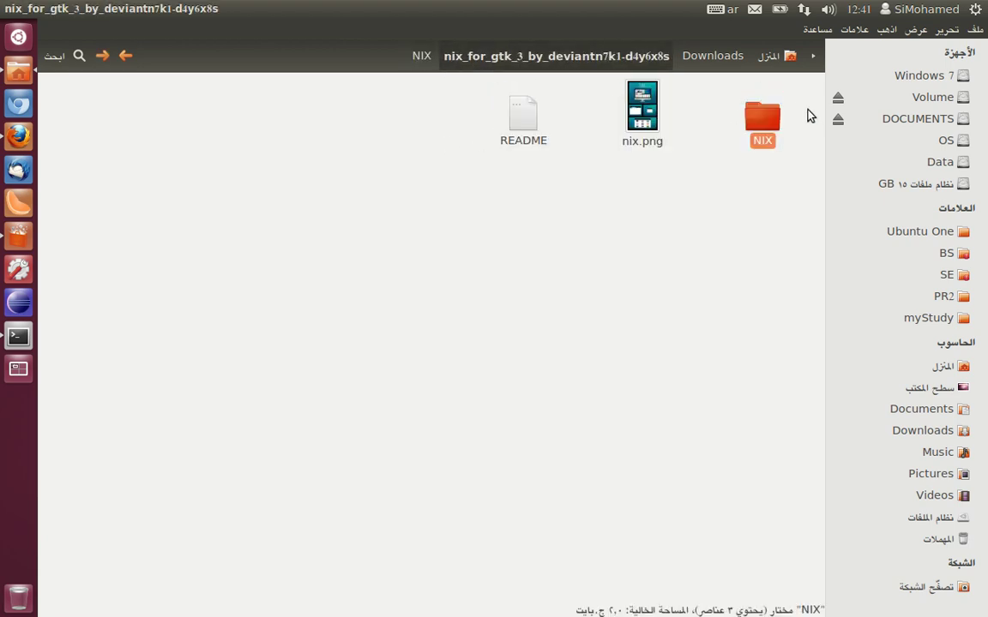
Step: Copy the NIX theme folder from the extracted archive folder
drag(769, 204, 768, 123)
key(ctrl+c)
click(734, 223)
Step: Go to the home folder and show its hidden files
click(777, 55)
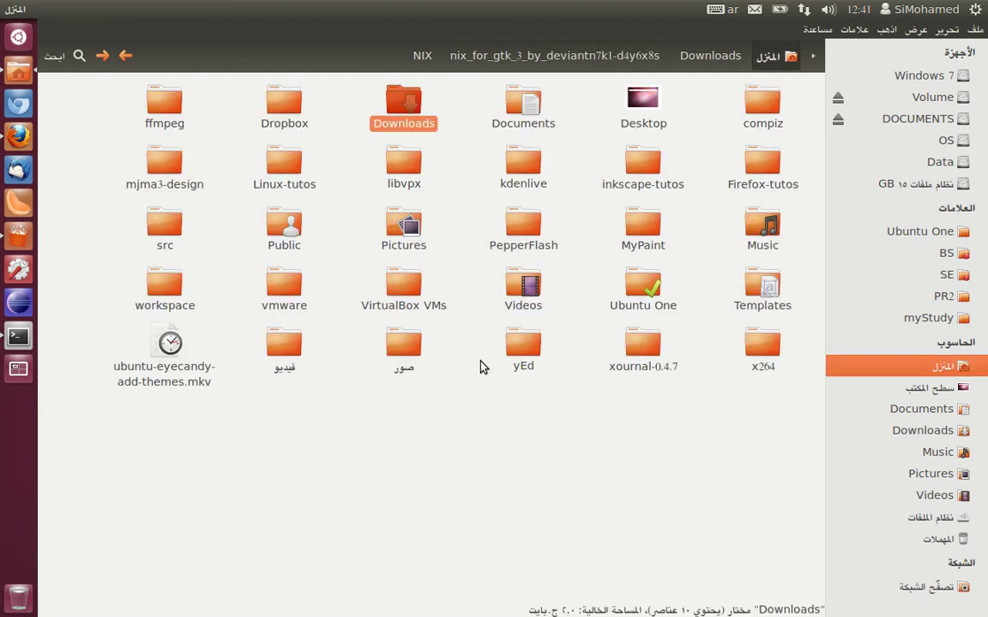
click(506, 455)
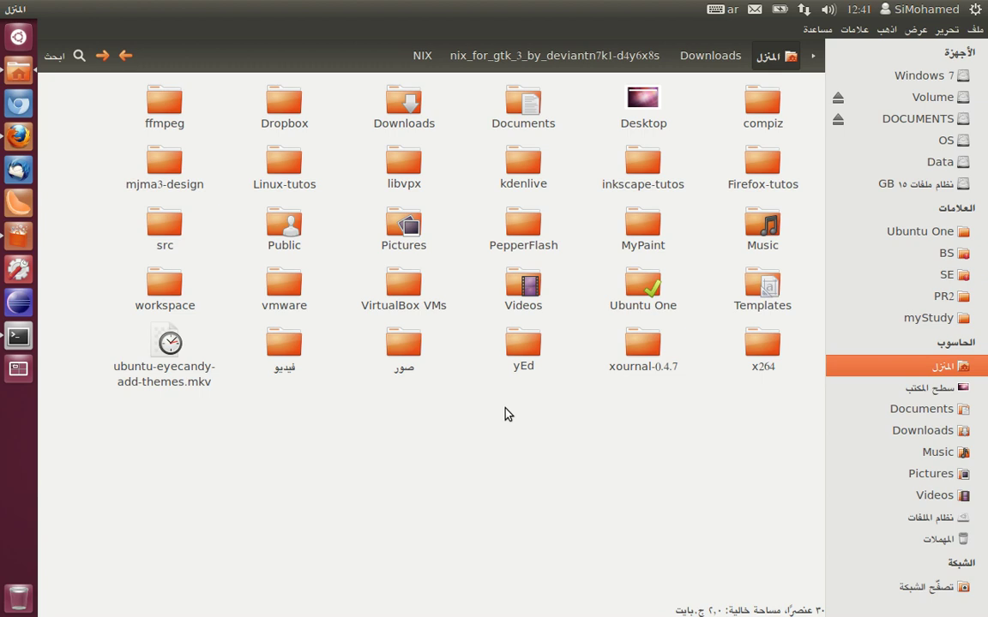
key(ctrl+h)
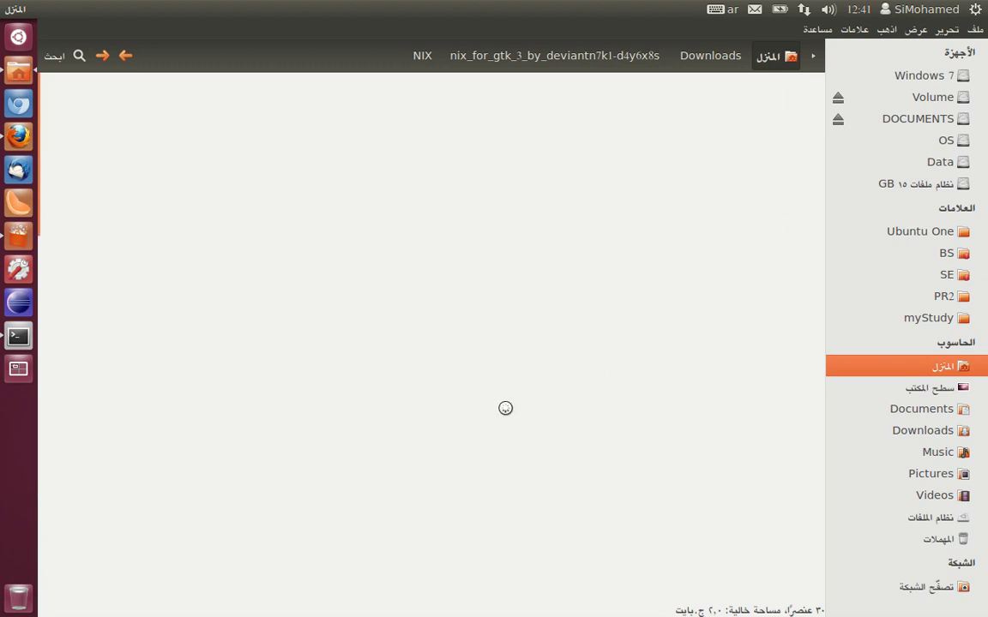
click(914, 30)
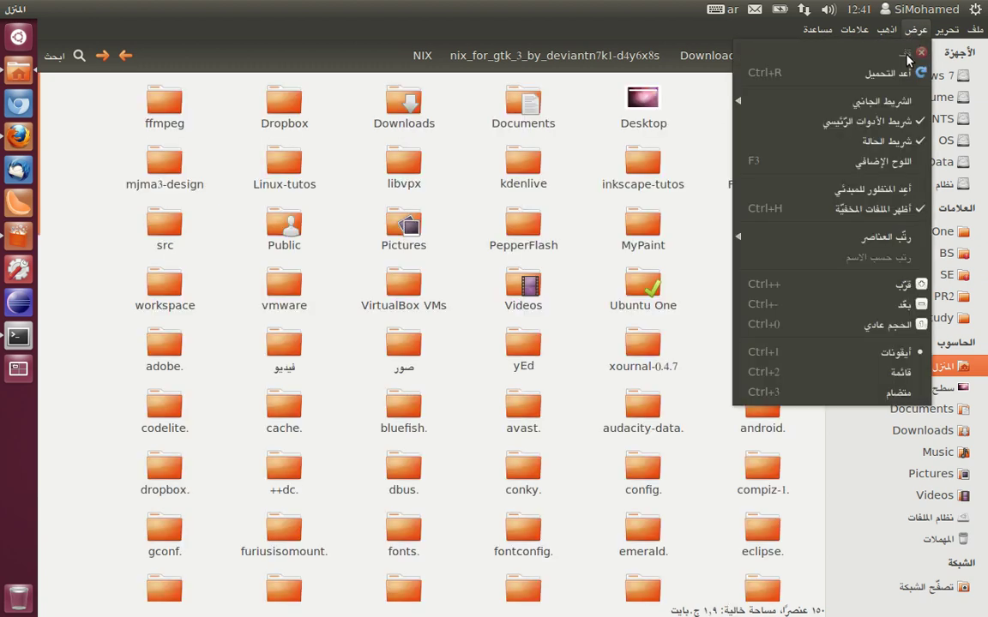
click(584, 309)
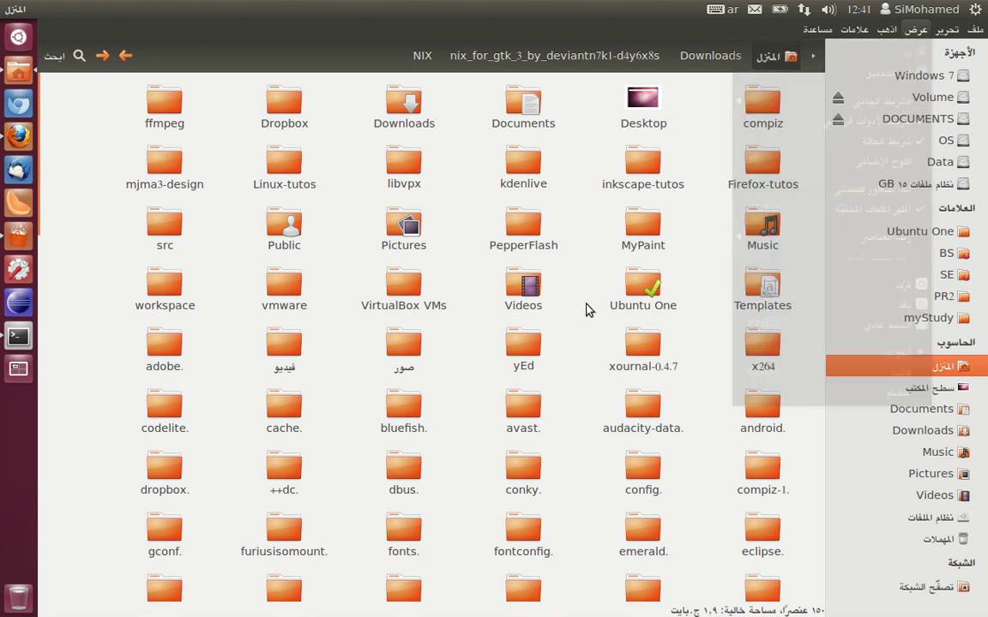
Step: Find the hidden .themes folder in the home folder and open it to locate the NIX theme
text(ا)
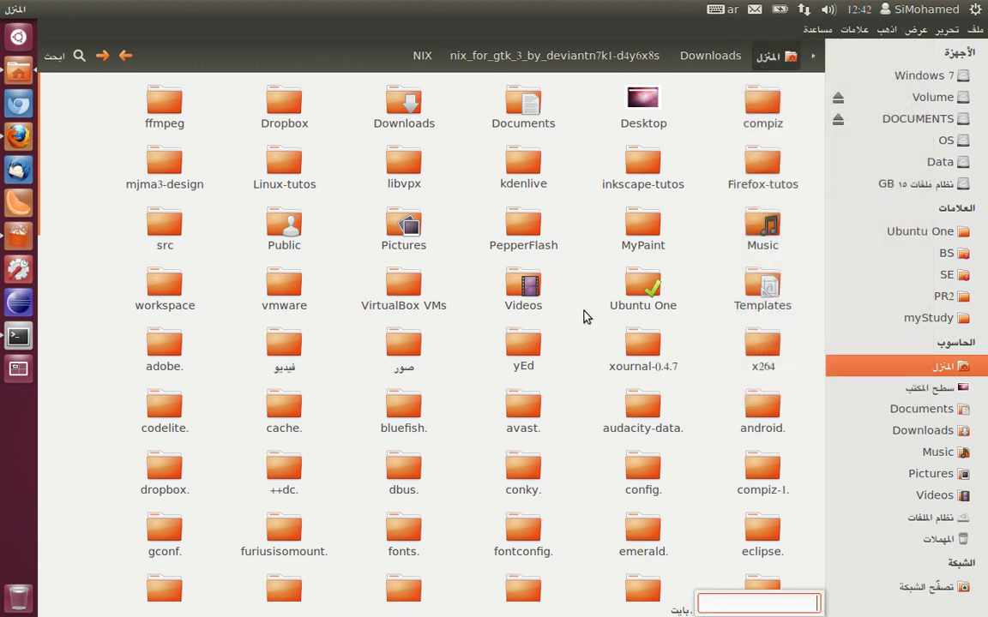
key(alt+shift)
text(.theme)
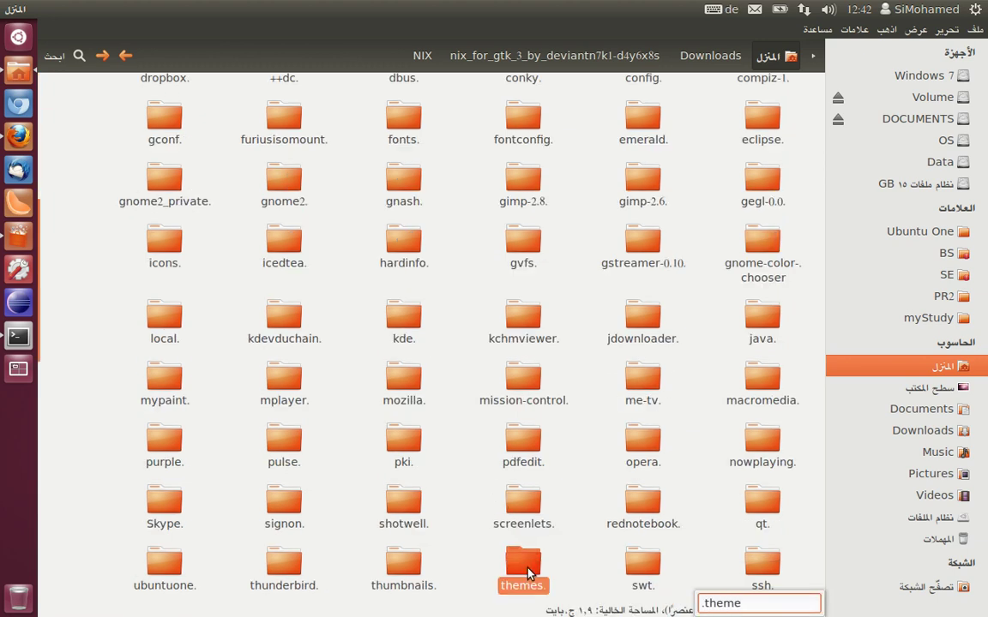
double_click(529, 570)
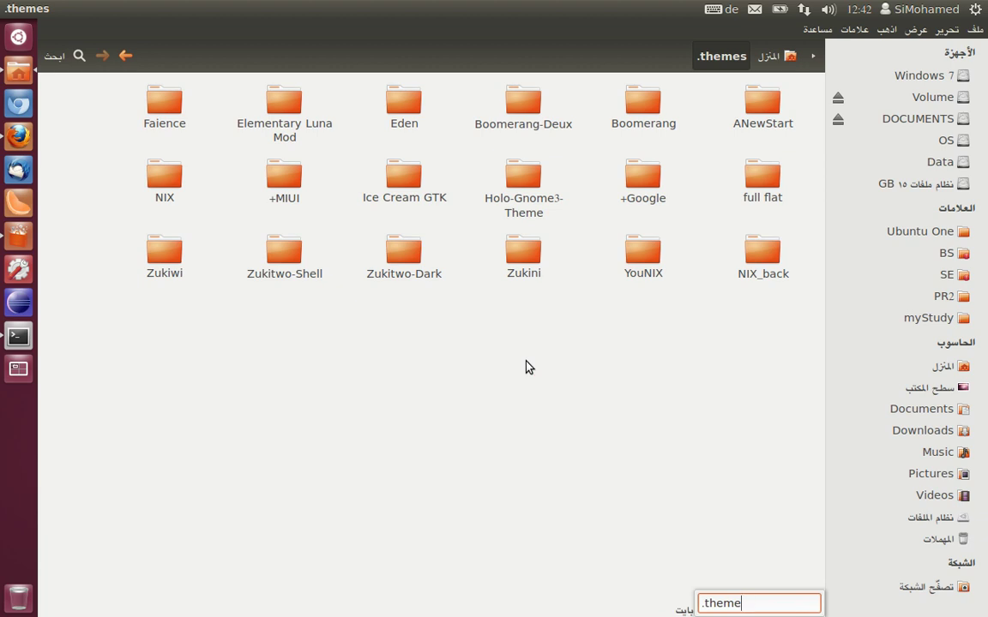
click(182, 167)
drag(192, 164, 216, 421)
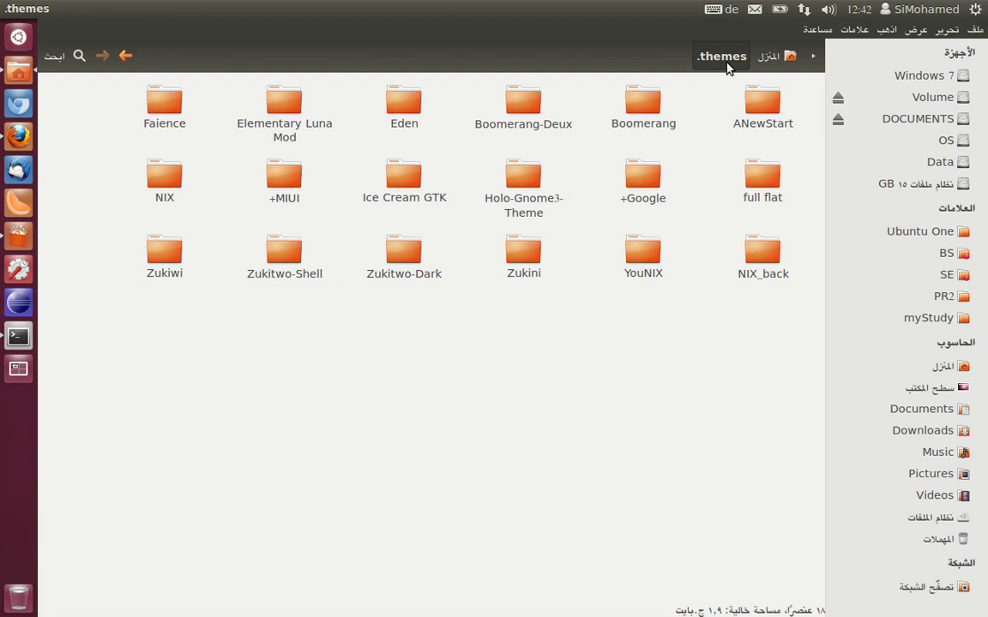
Step: Return to the home folder and show the option for creating a new folder without creating one
click(770, 56)
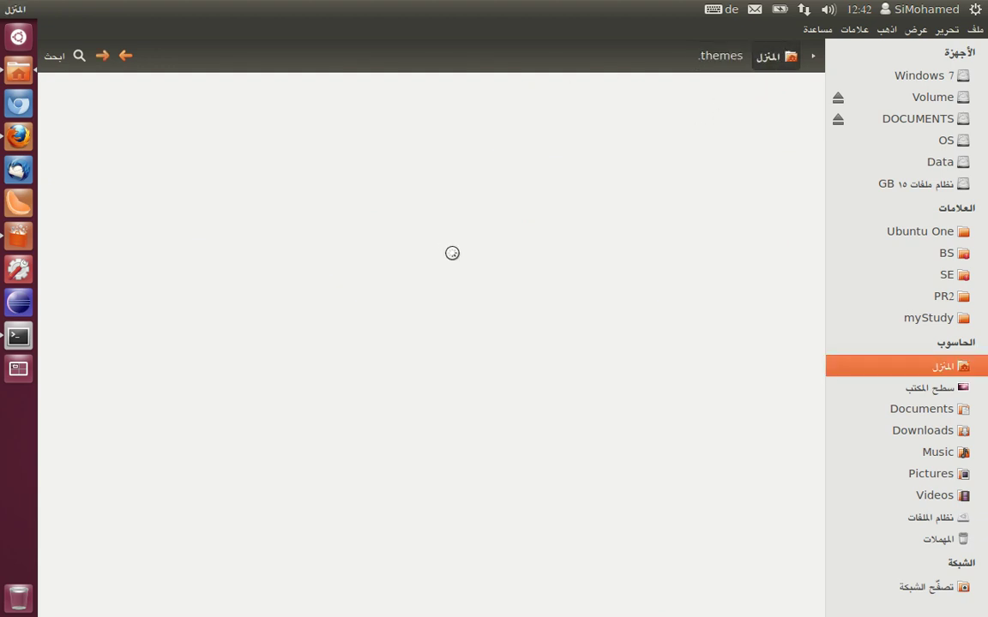
right_click(568, 207)
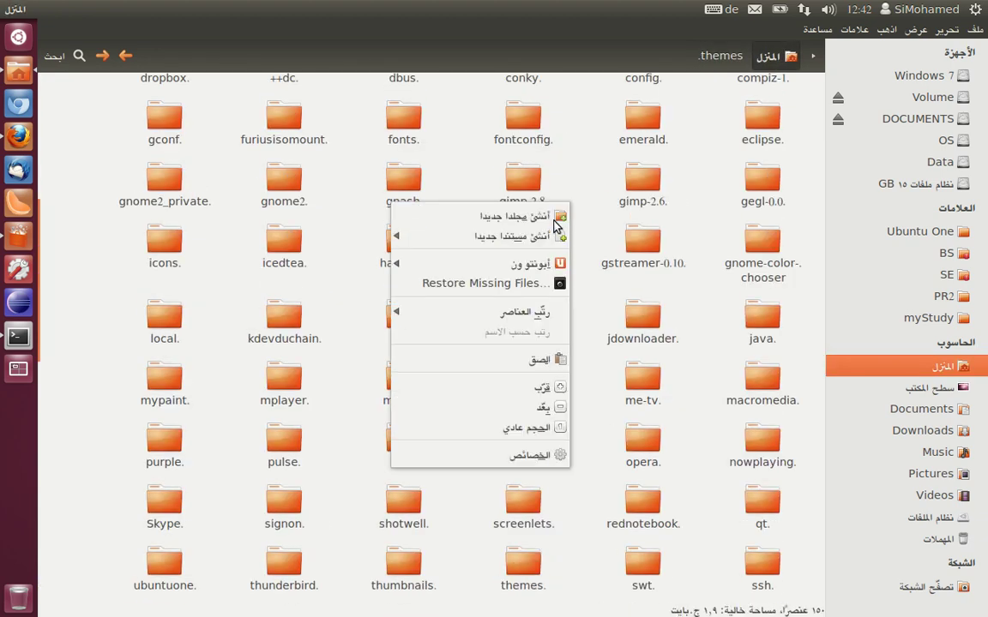
click(574, 223)
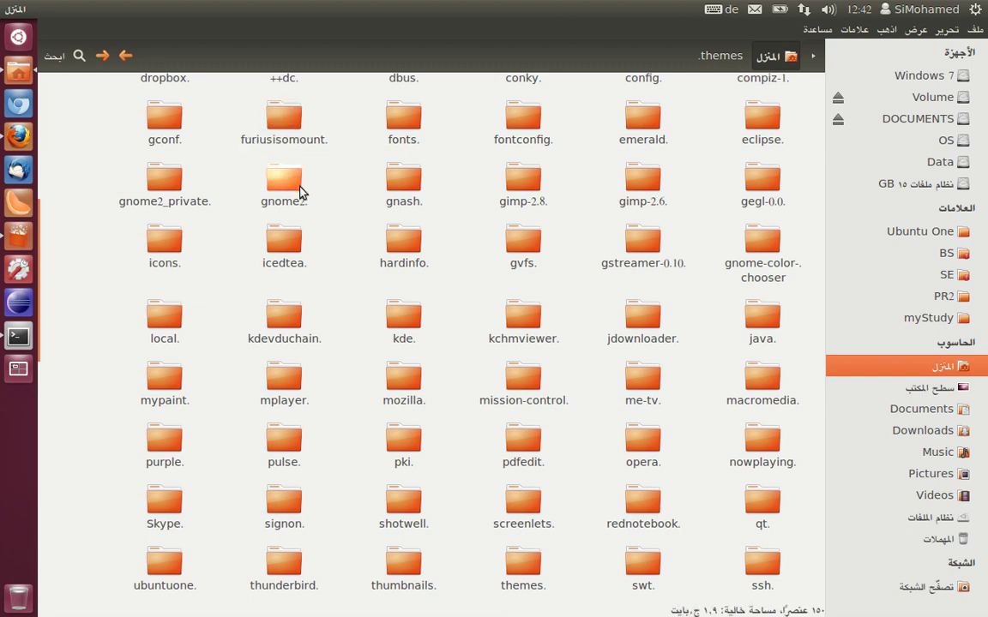
Step: Switch to Firefox, open the DeviantArt link for icons from the article on Ubuntu themes, and close the NIX theme page
click(19, 135)
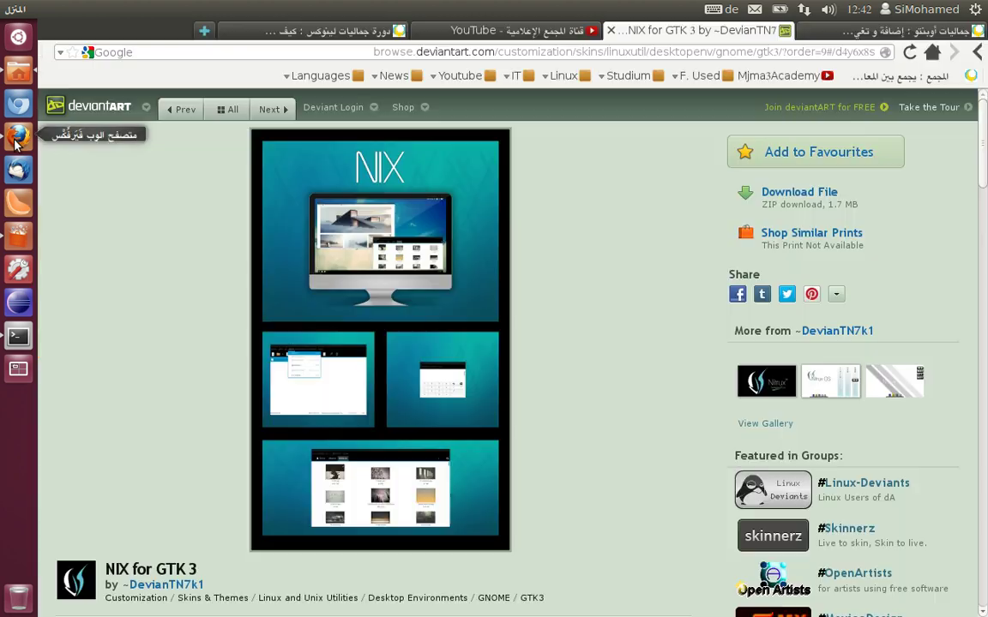
click(857, 30)
drag(984, 285, 984, 342)
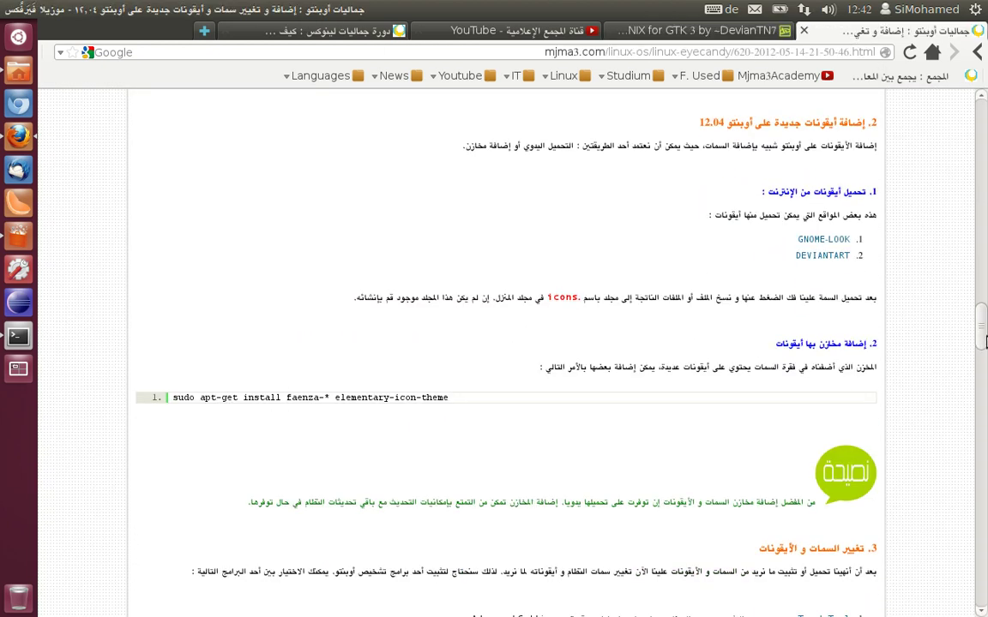
click(821, 255)
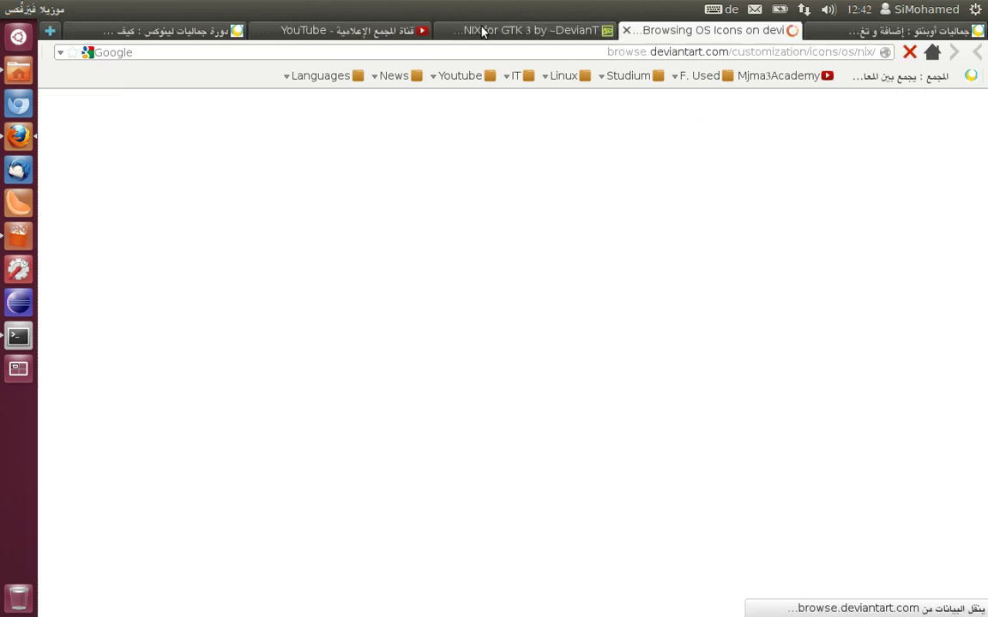
click(467, 31)
click(444, 32)
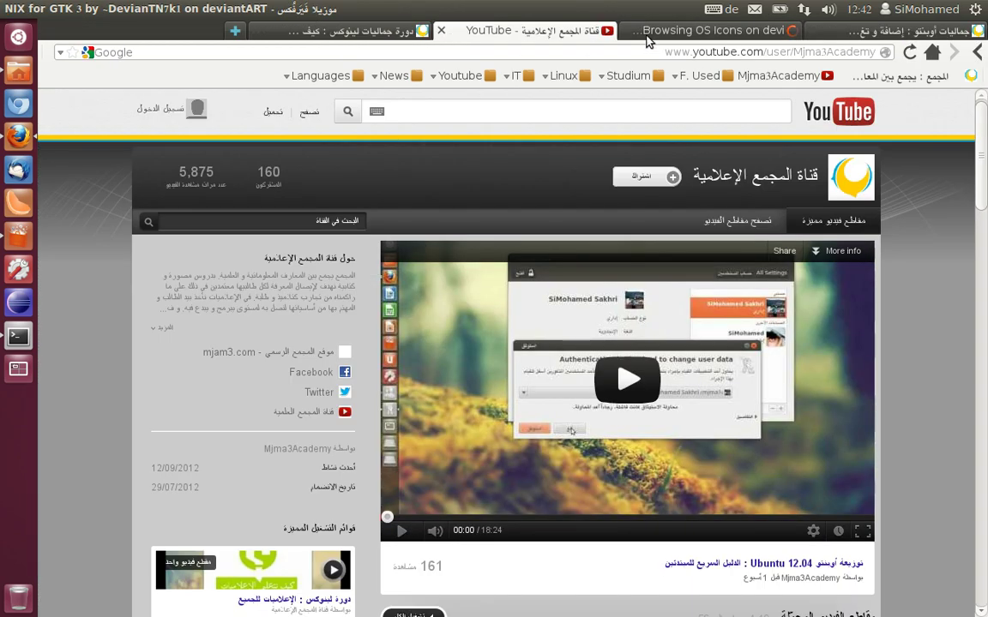
Step: Browse the *NIX icons listing on DeviantArt and open the Nitrux OS Icons page
click(701, 31)
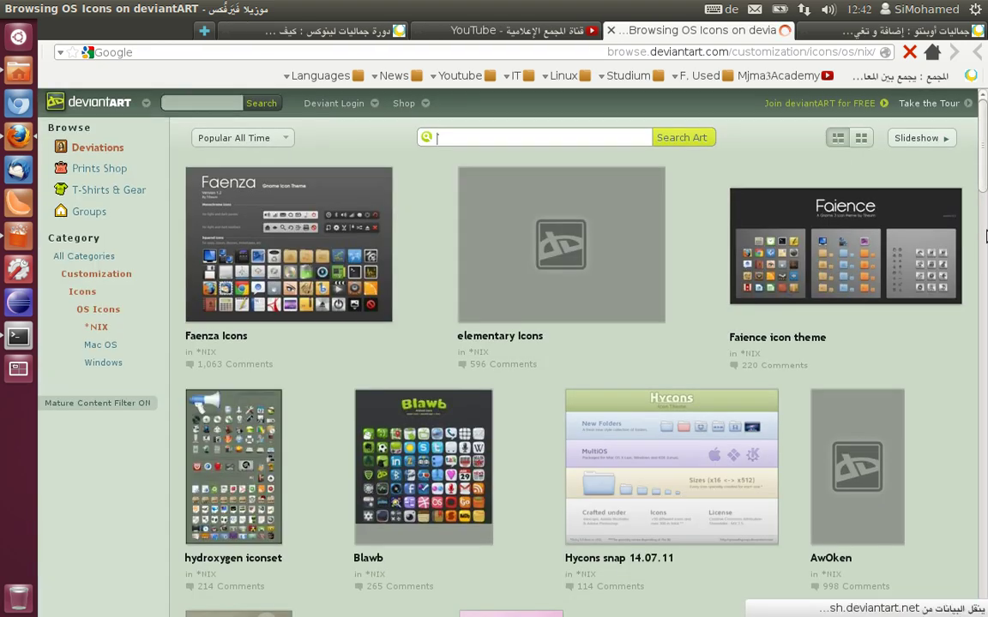
scroll(494, 409, down, 5)
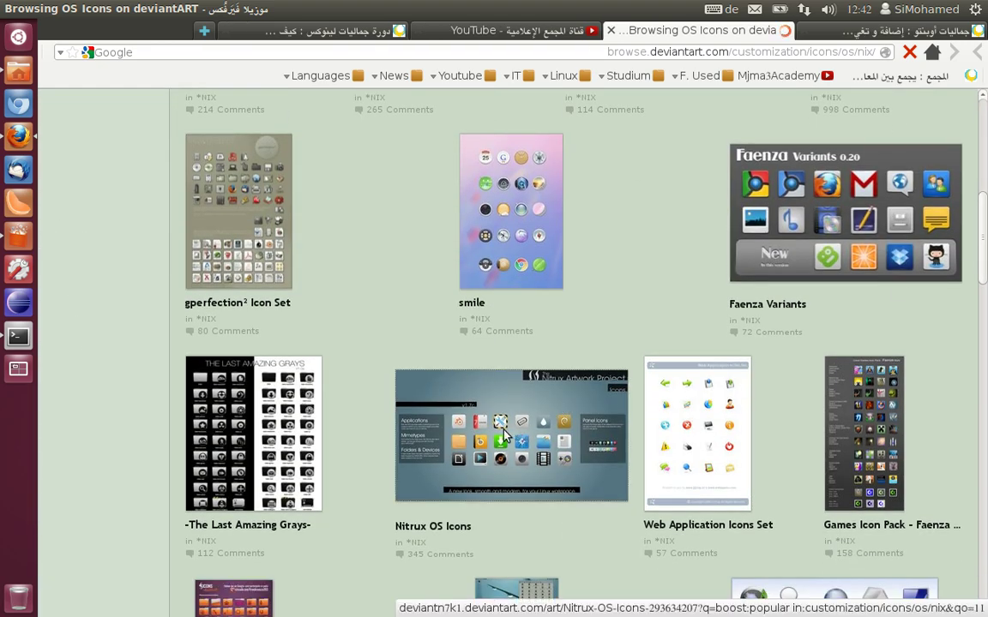
click(495, 411)
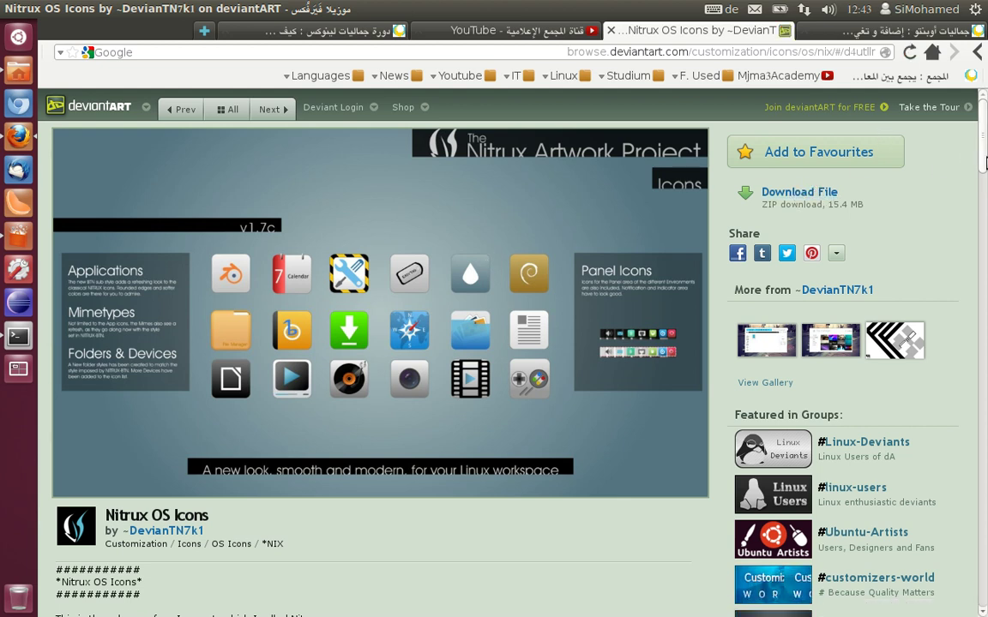
Step: Examine the Ubuntu/Linux Mint PPA installation commands and the custom variant in the Nitrux OS Icons description
scroll(984, 216, down, 5)
scroll(985, 217, down, 1)
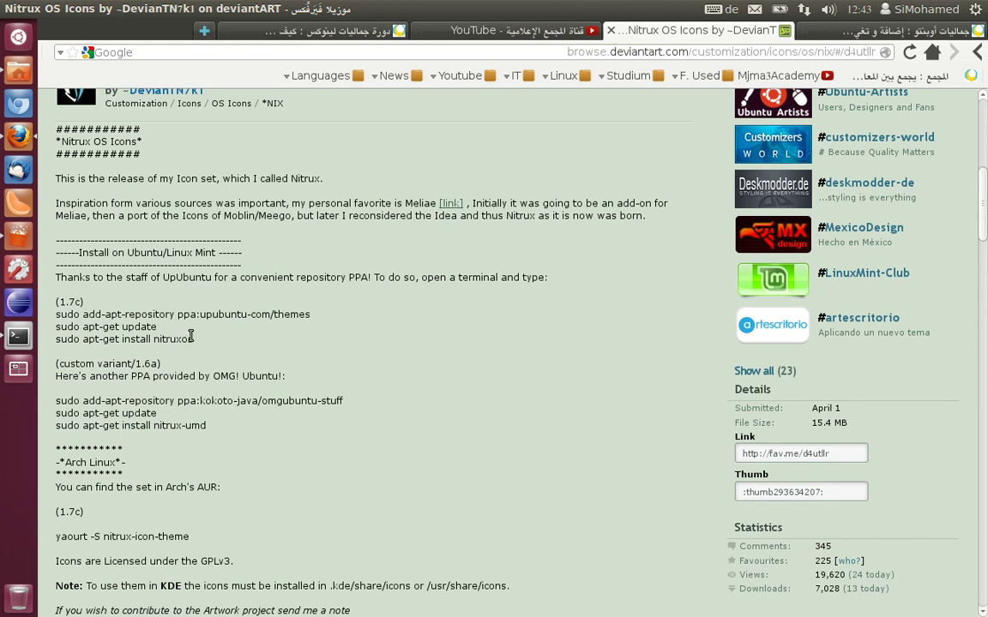
drag(182, 341, 60, 314)
right_click(98, 283)
click(165, 291)
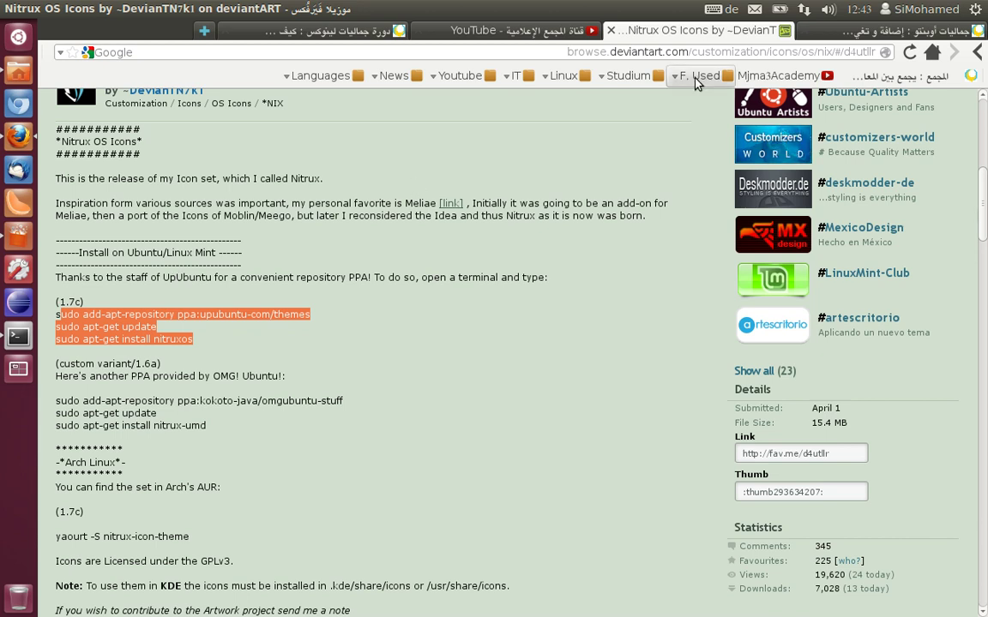
click(172, 326)
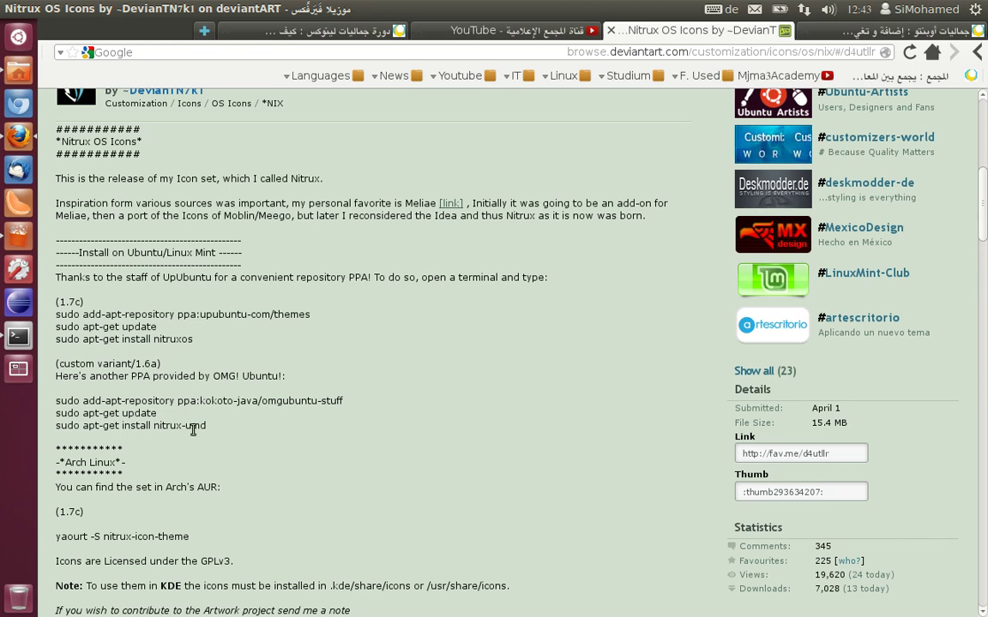
triple_click(151, 326)
click(153, 327)
click(172, 339)
triple_click(229, 361)
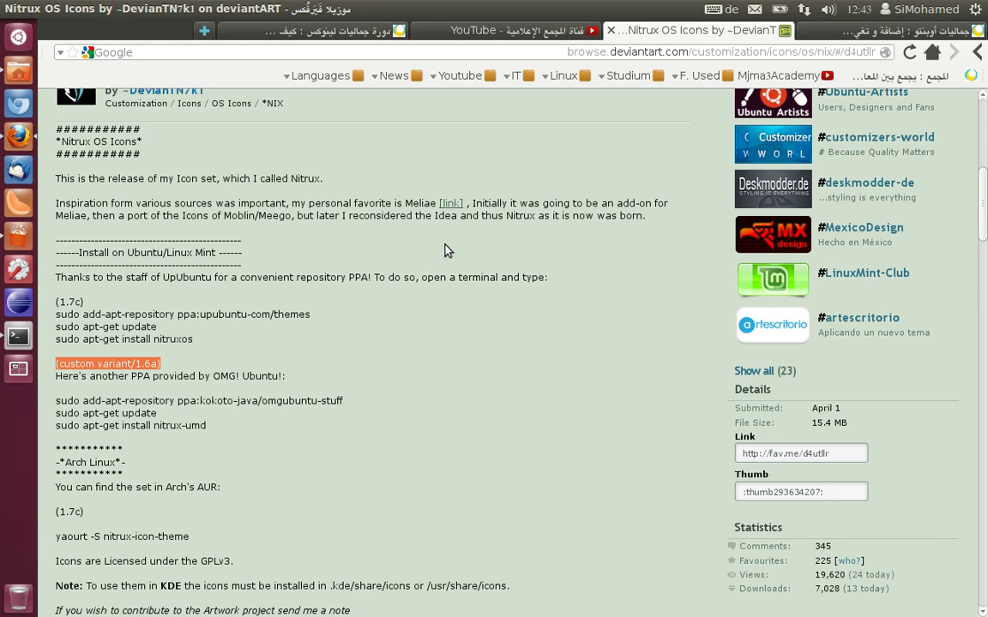
click(984, 121)
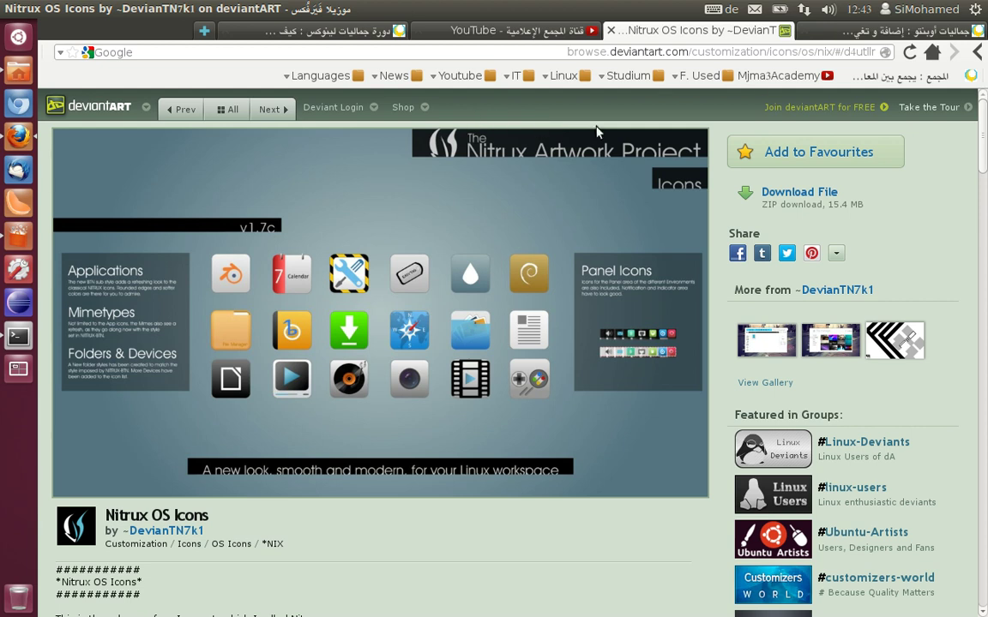
Step: Switch to the file manager, go to Downloads and show the available actions for nitrux_os_icons_by_deviantn7k1-d4utllr.zip without extracting it
click(17, 72)
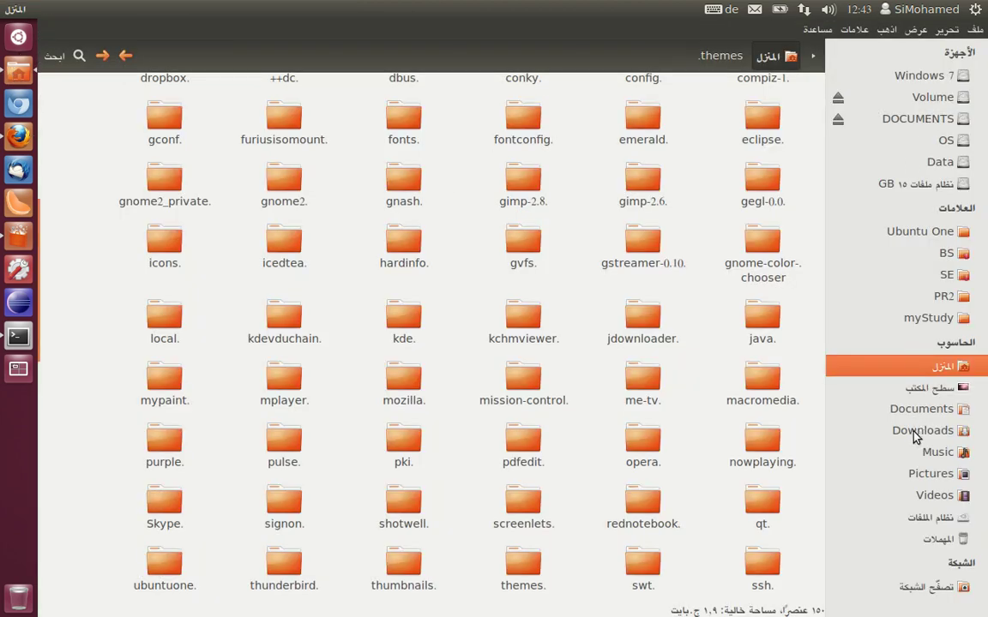
click(856, 430)
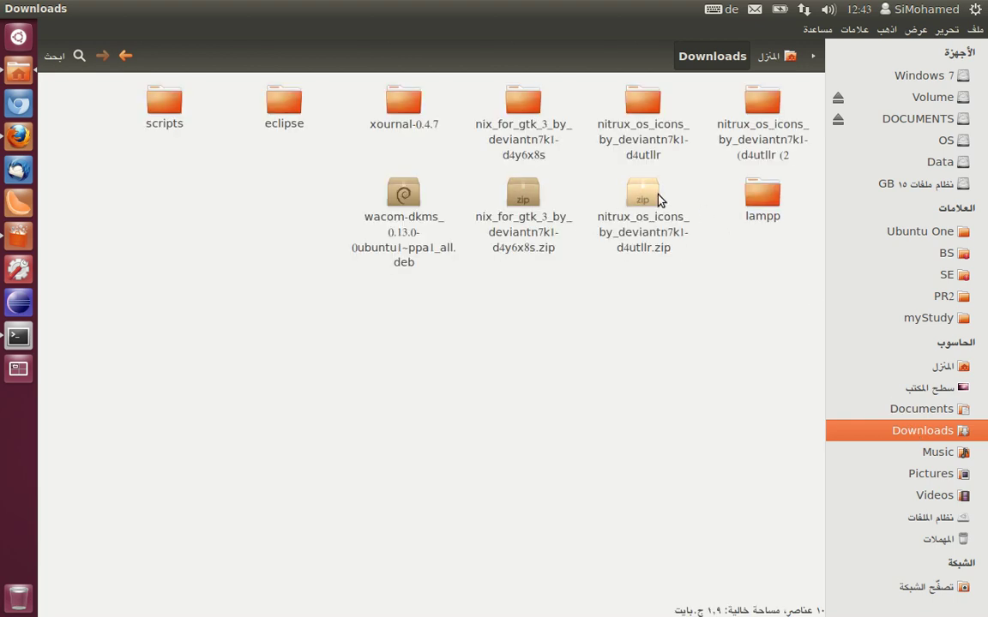
click(650, 206)
right_click(654, 214)
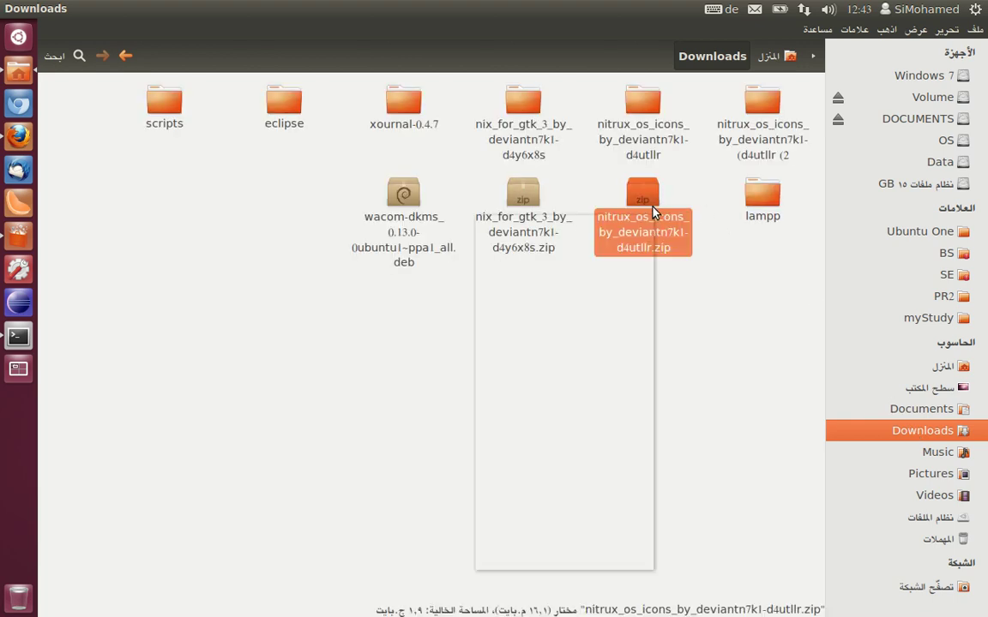
click(739, 230)
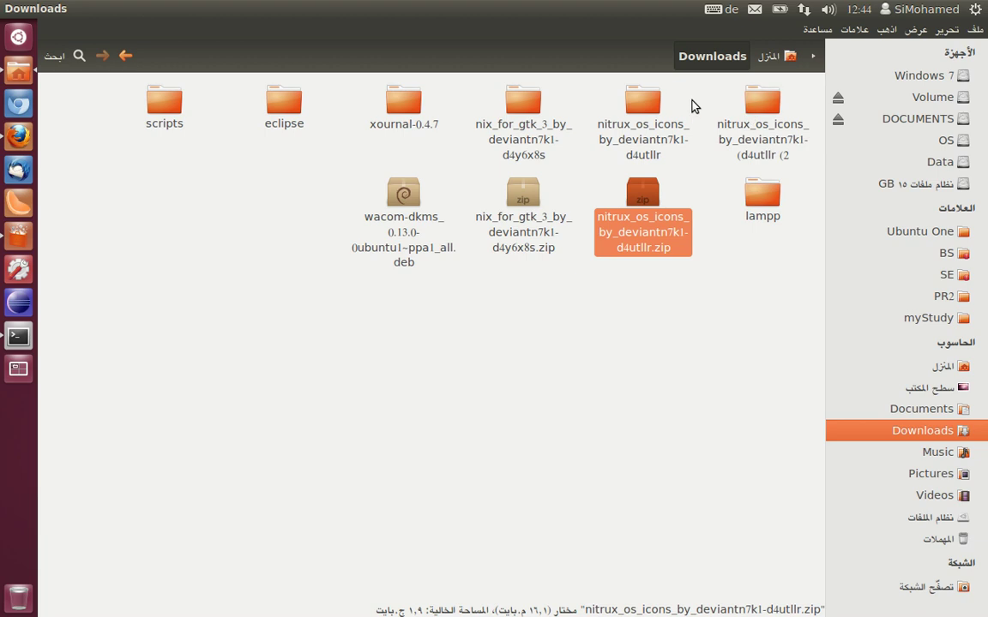
Step: Open the extracted nitrux_os_icons_by_deviantn7k1-d4utllr folder and select all seven NITRUX icon folders, from NITRUX to NITRUX-G-lightpnl
click(643, 102)
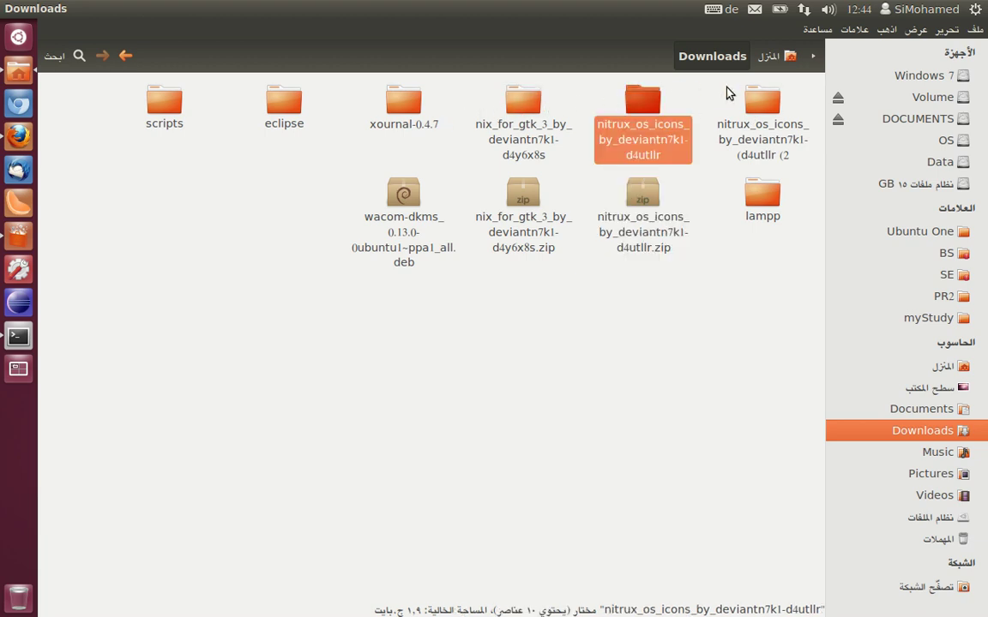
double_click(603, 125)
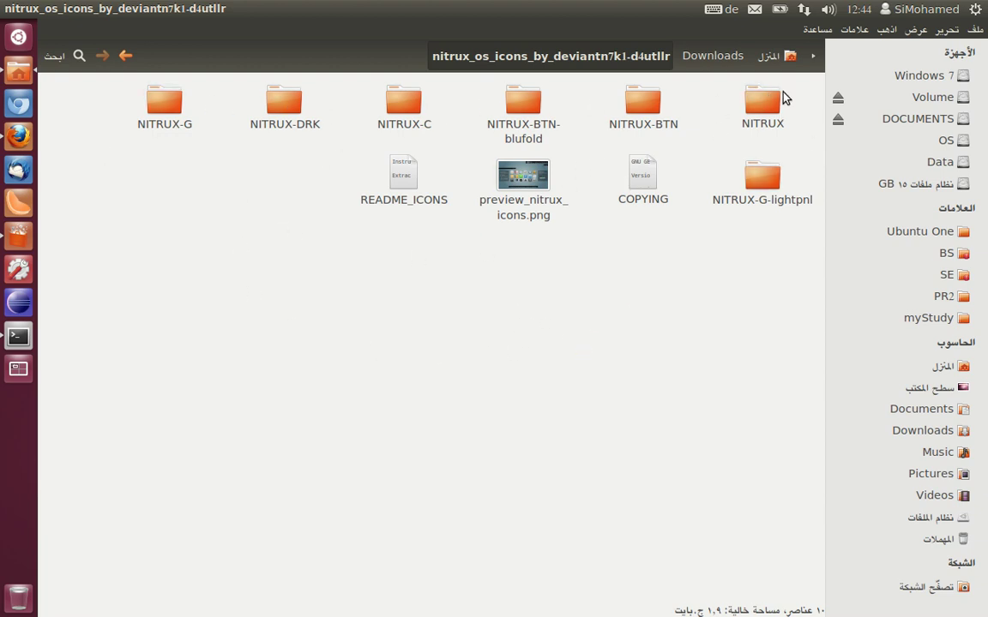
drag(797, 86, 167, 124)
ctrl+click(755, 191)
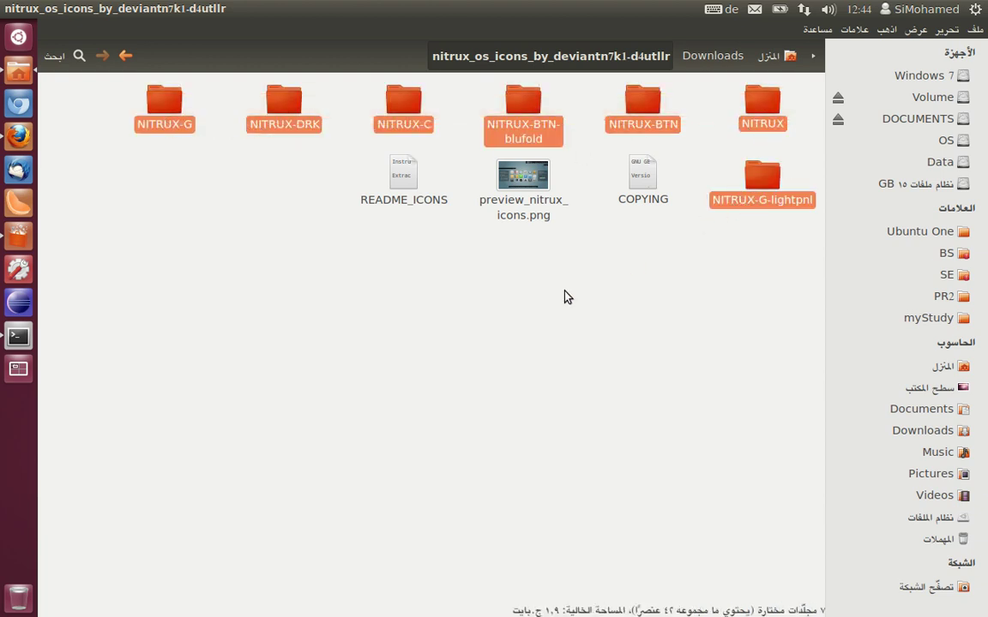
click(587, 317)
Step: Return to the home folder, find the hidden .icons folder by name and open it
key(alt+Home)
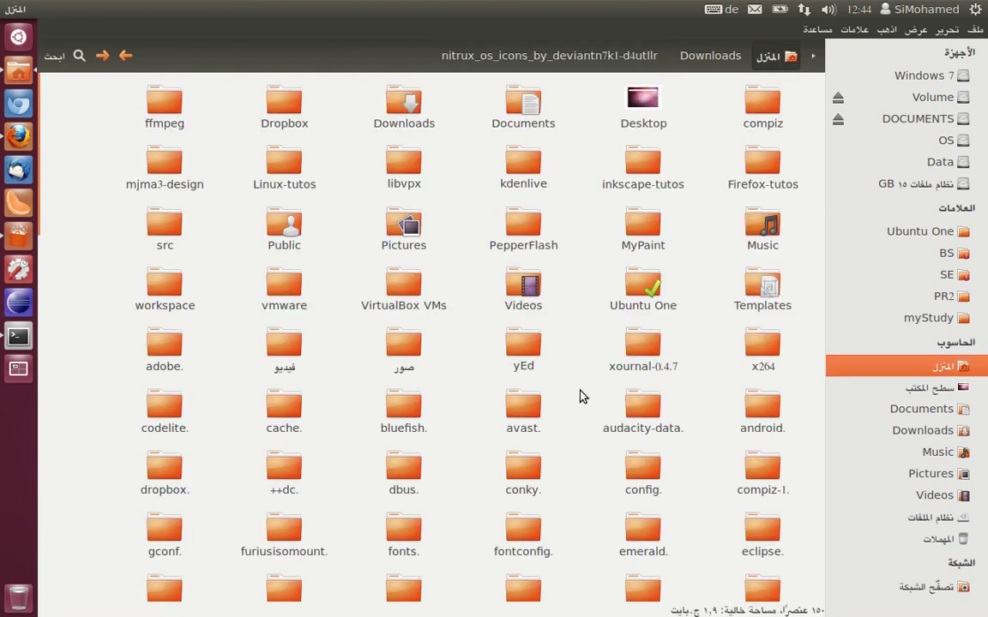
text(.i)
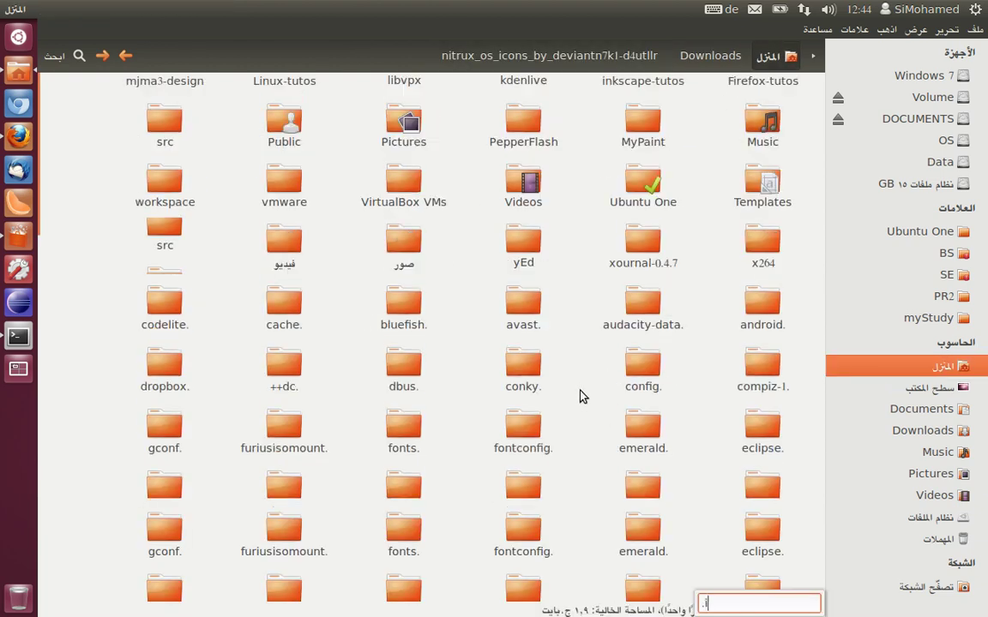
text(cons)
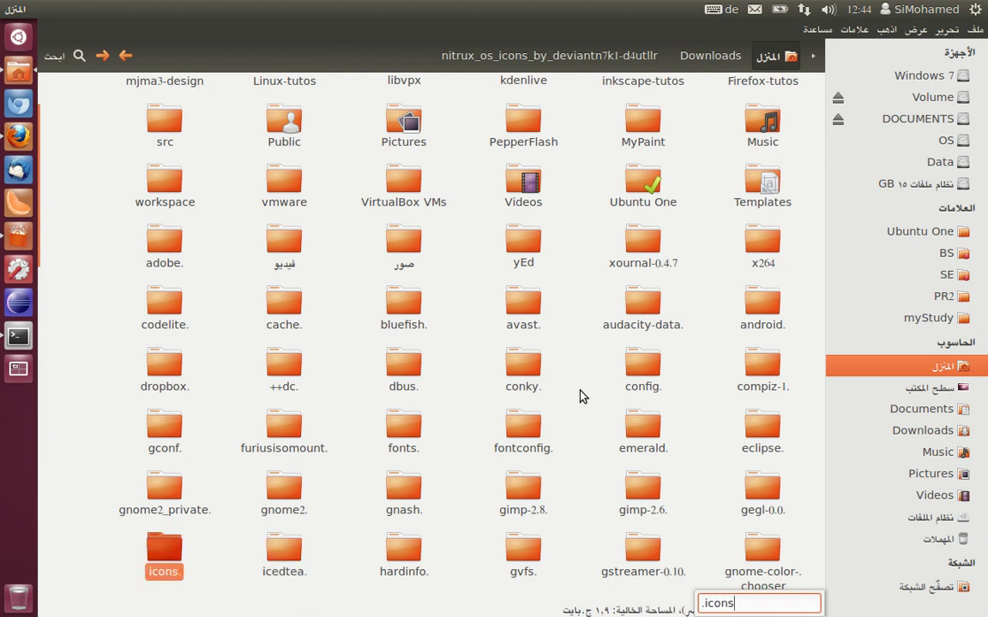
key(Return)
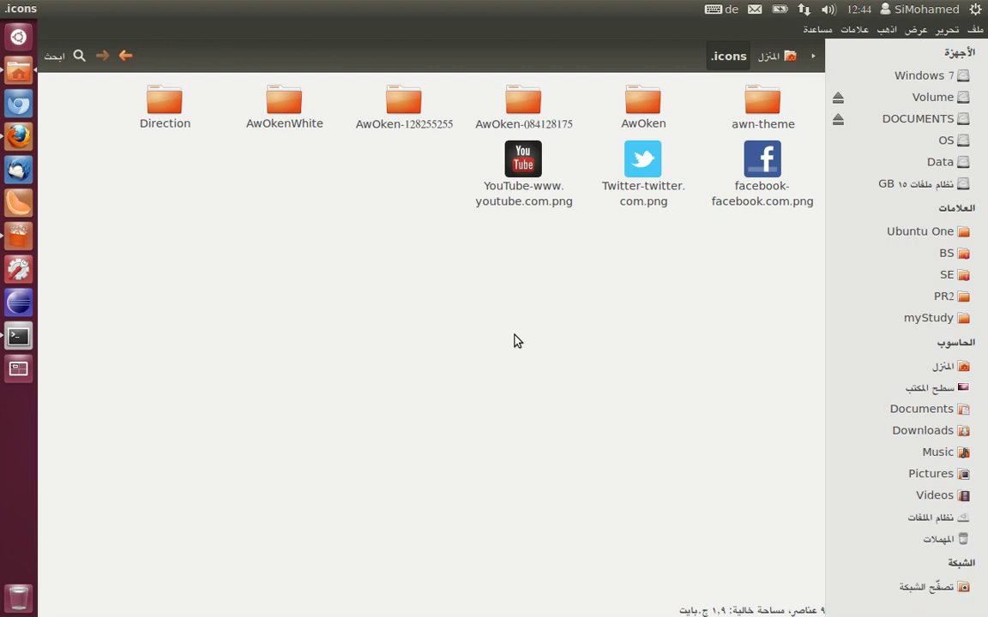
Step: Minimize the file manager, Firefox and terminal windows to clear the desktop, briefly showing the list of user accounts
mouse_move(26, 10)
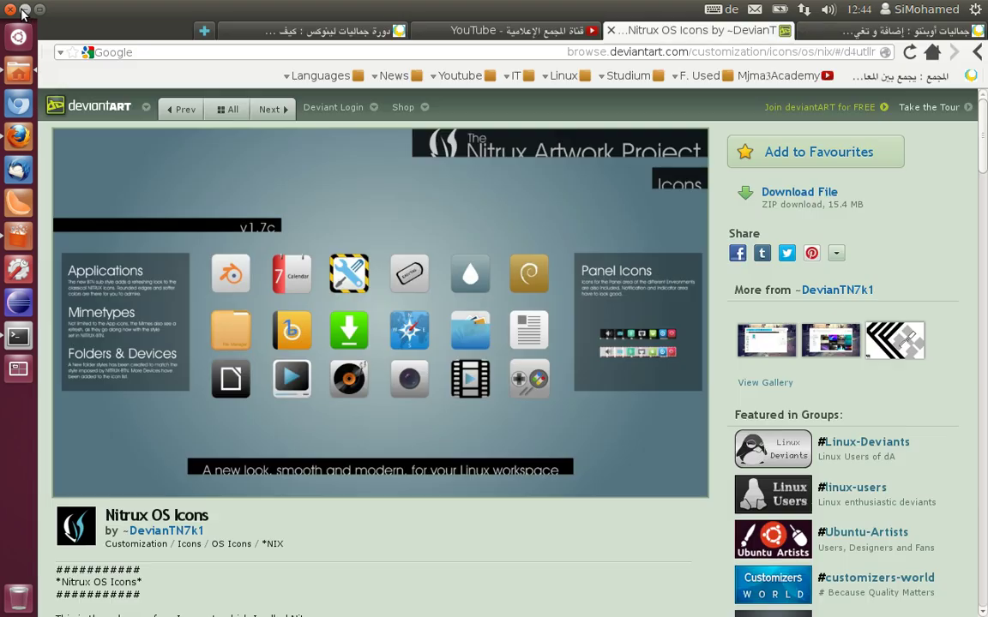
click(27, 10)
click(27, 11)
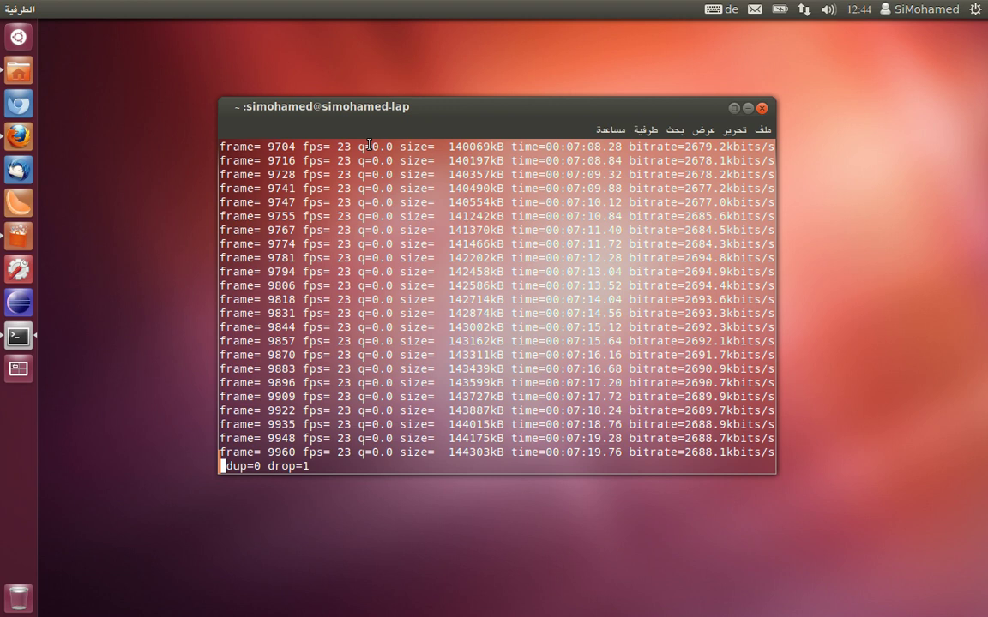
click(919, 9)
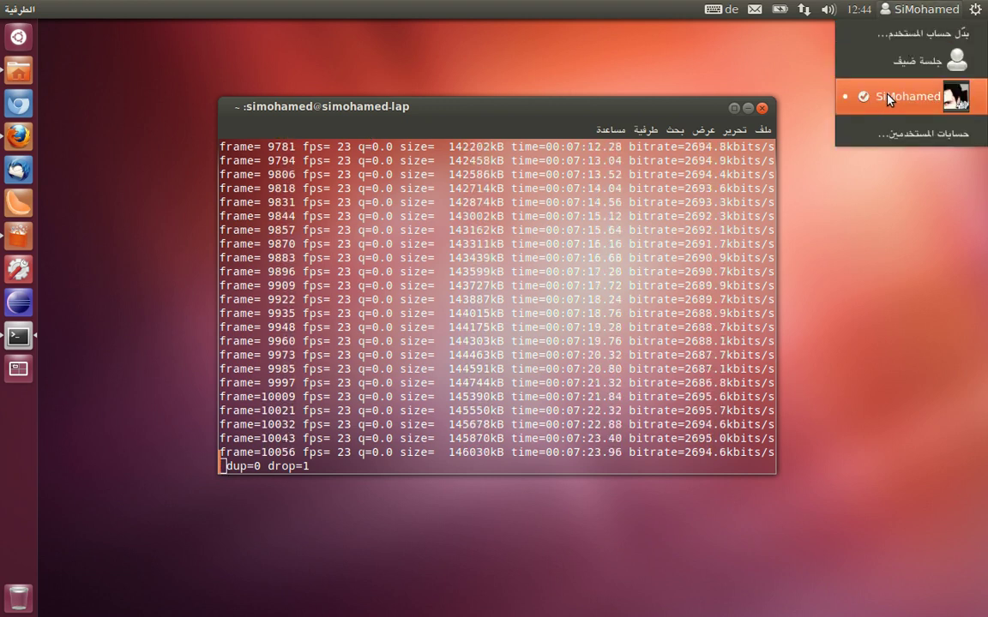
click(834, 257)
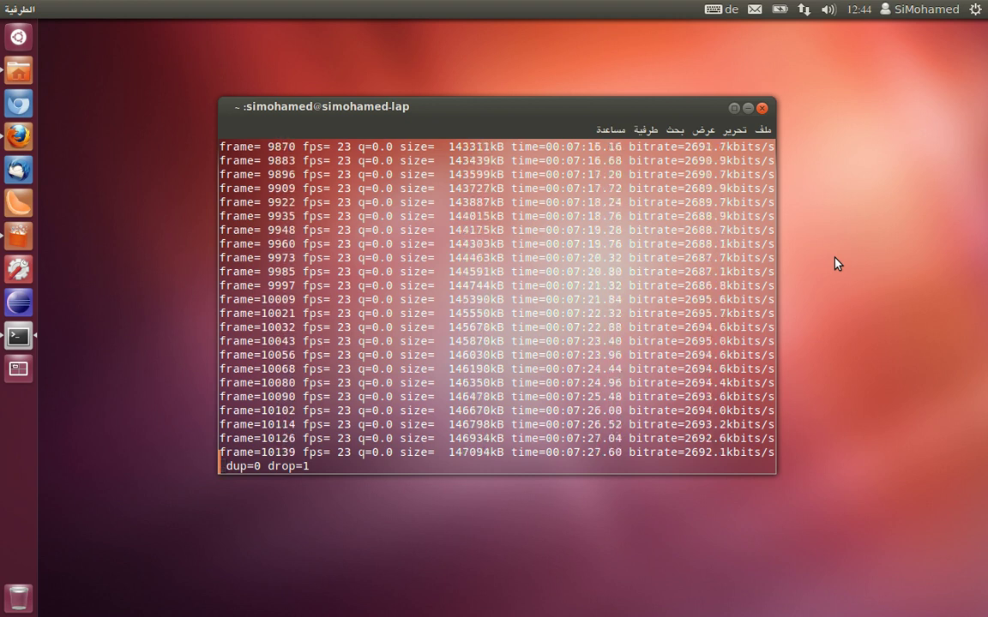
click(748, 108)
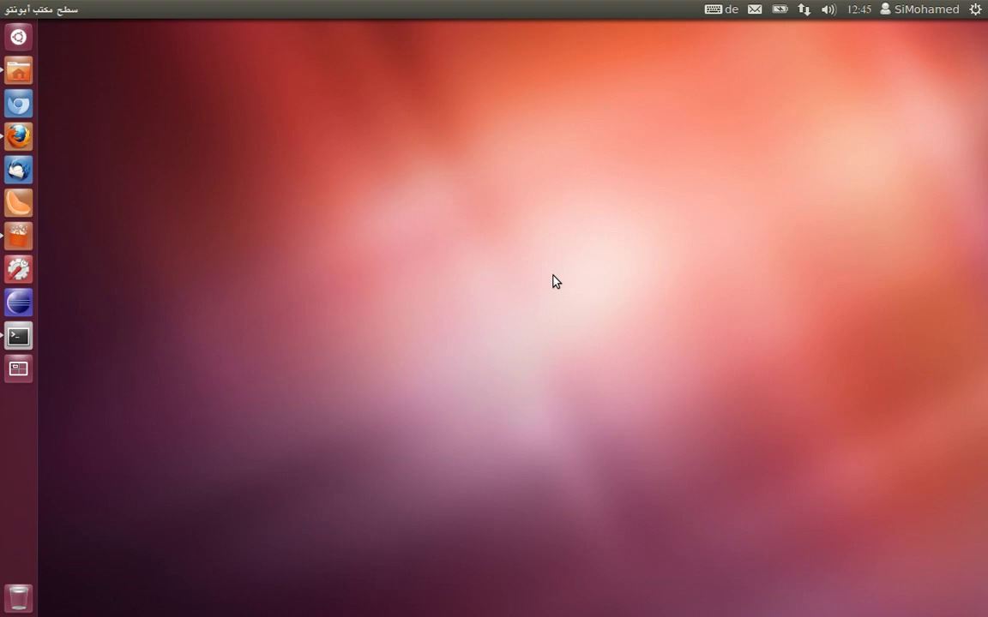
Step: Run gksudo nautilus, enter the account password to start the file manager as administrator, and open the file system root
key(alt+F2)
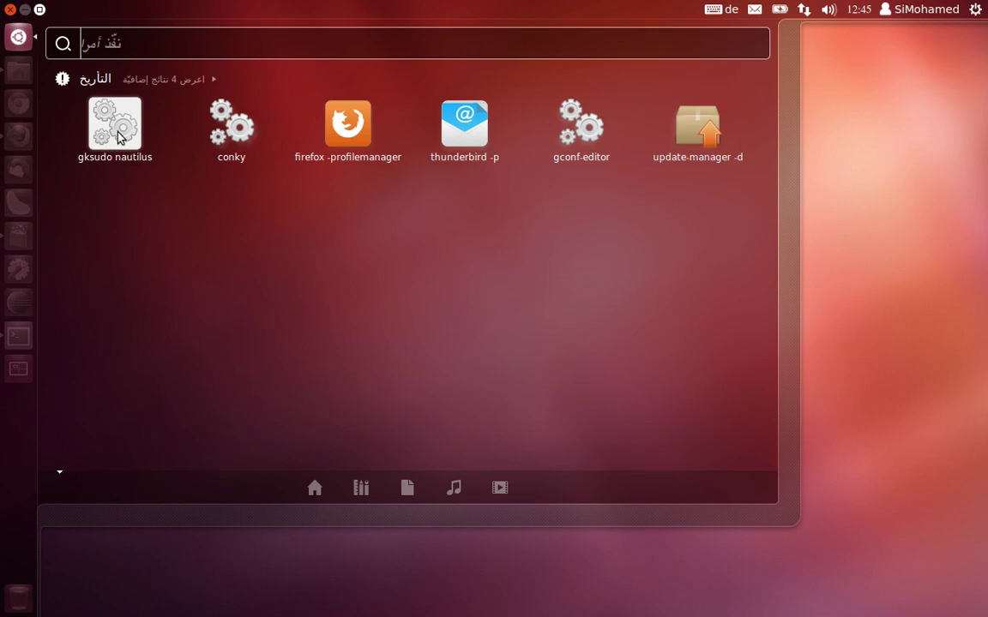
text(g)
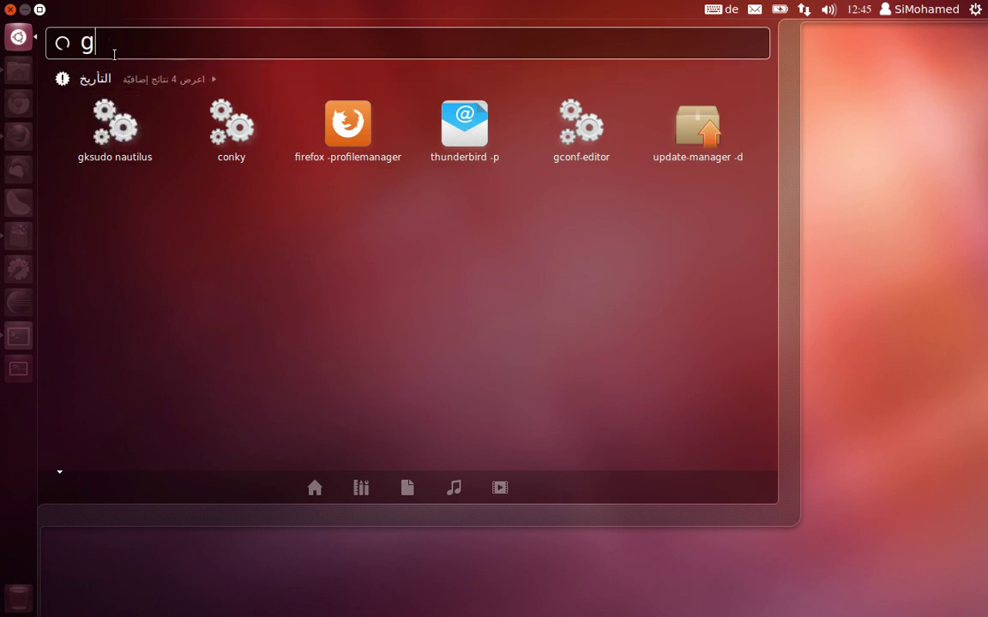
text(ksudo nautilus)
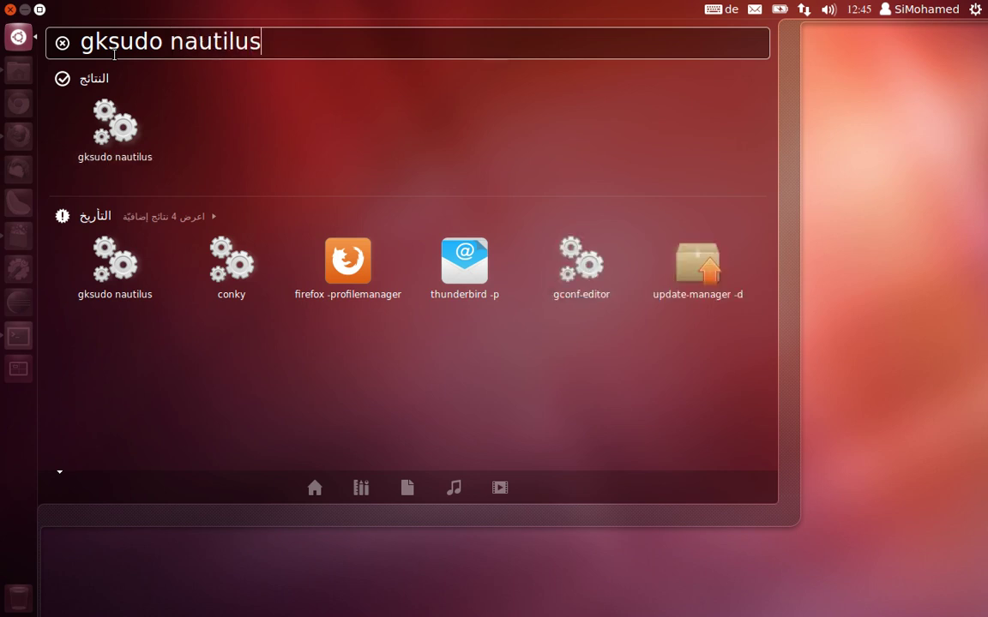
key(Return)
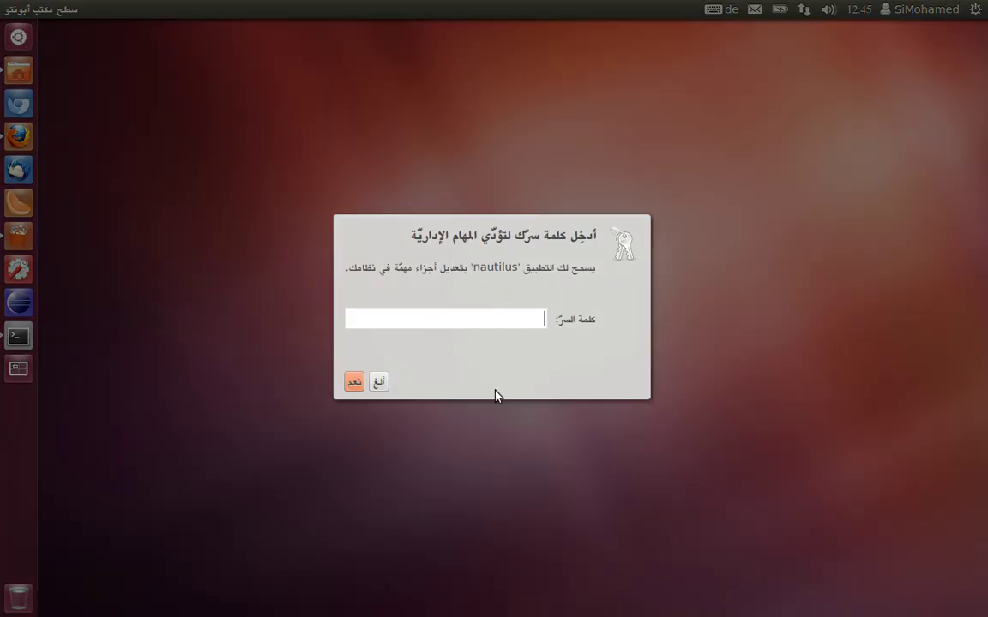
text(*******)
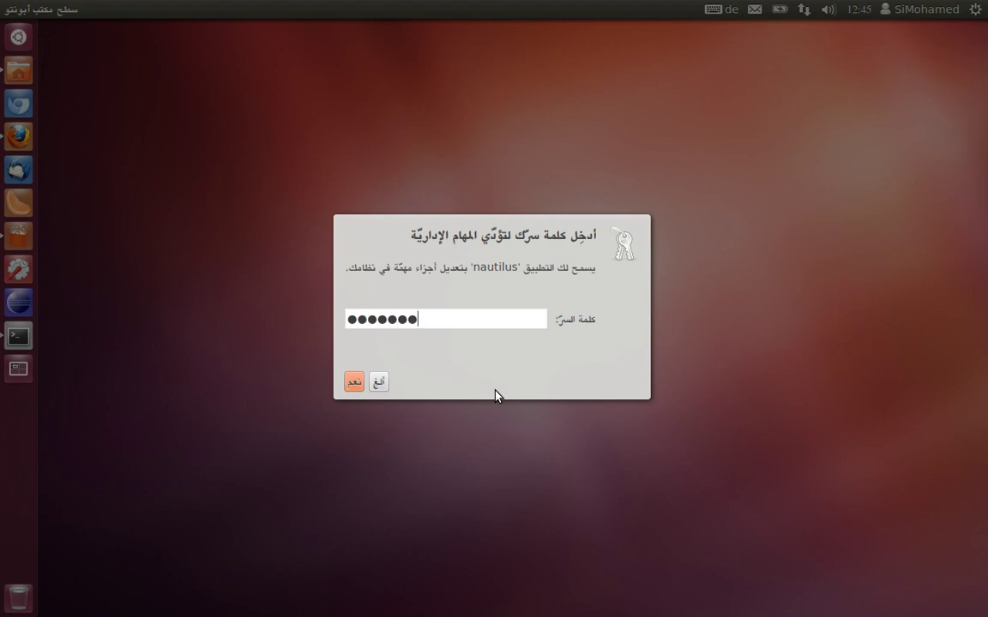
key(Return)
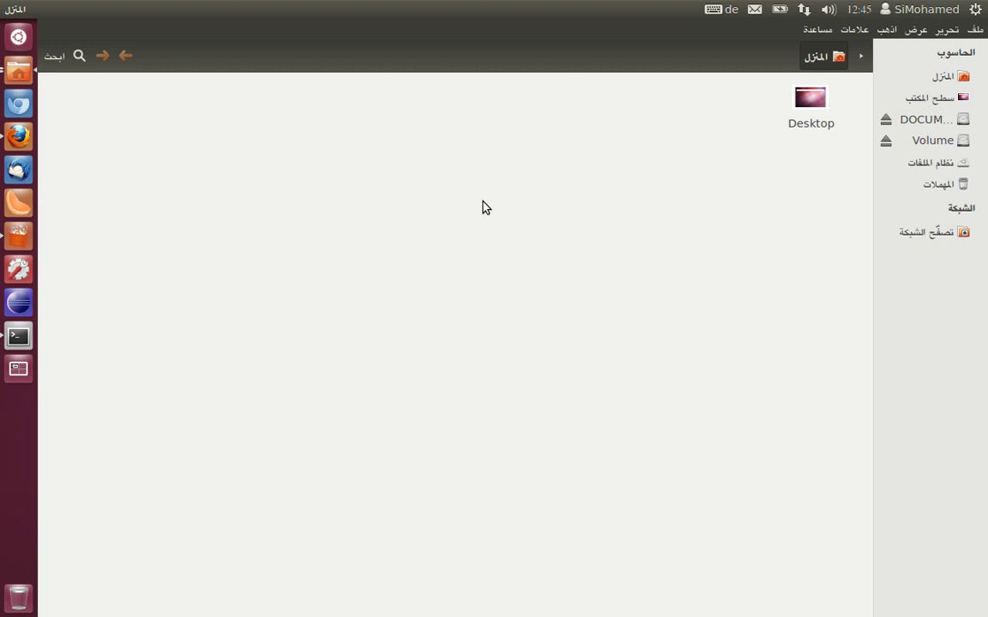
click(916, 159)
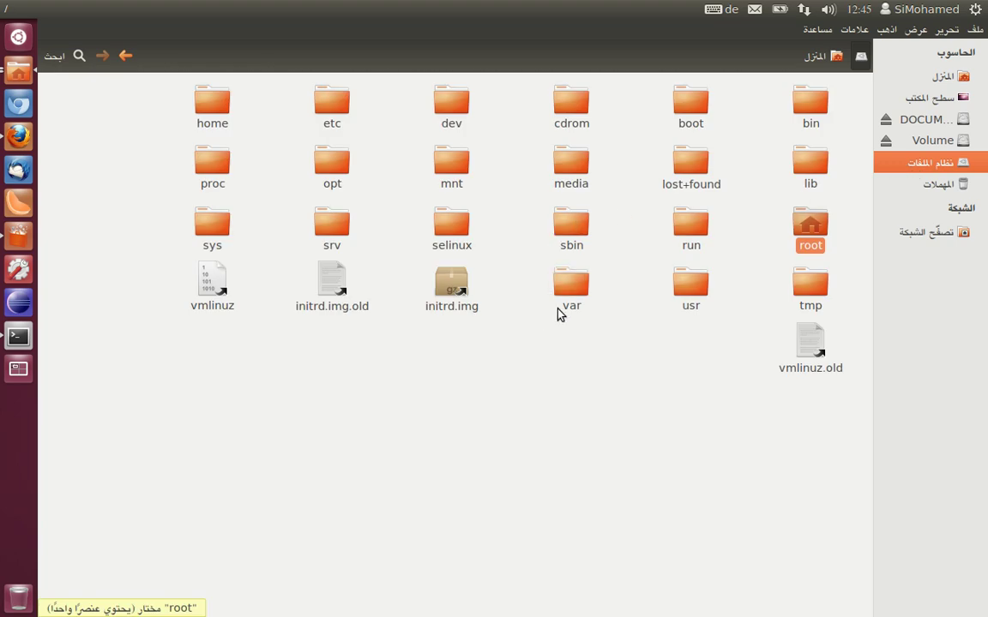
Step: Go to usr/share from the file system root, find the themes folder by name and open it
double_click(690, 285)
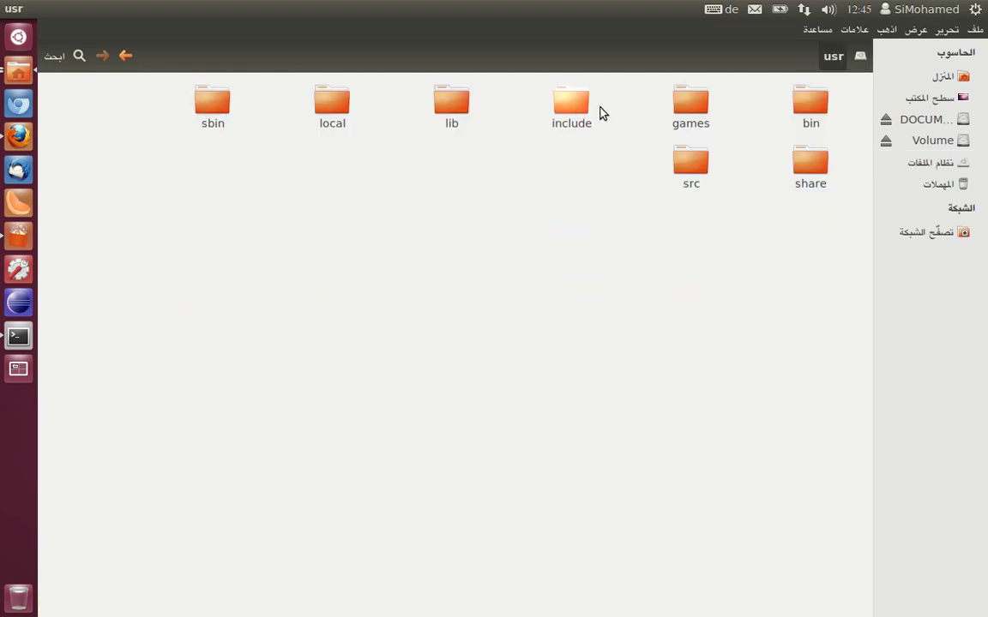
double_click(804, 160)
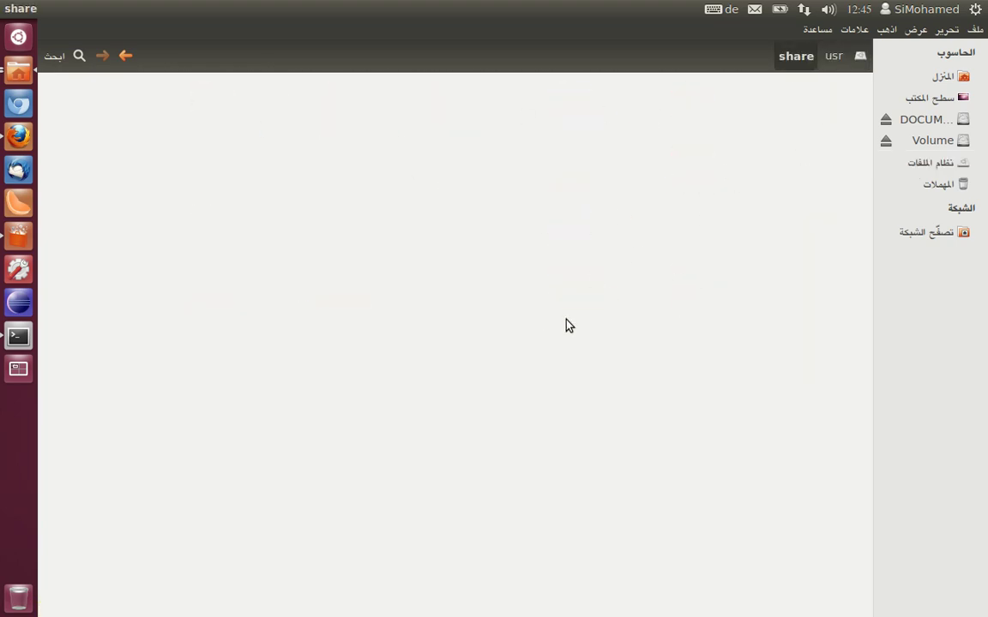
drag(634, 428, 624, 446)
text(theme)
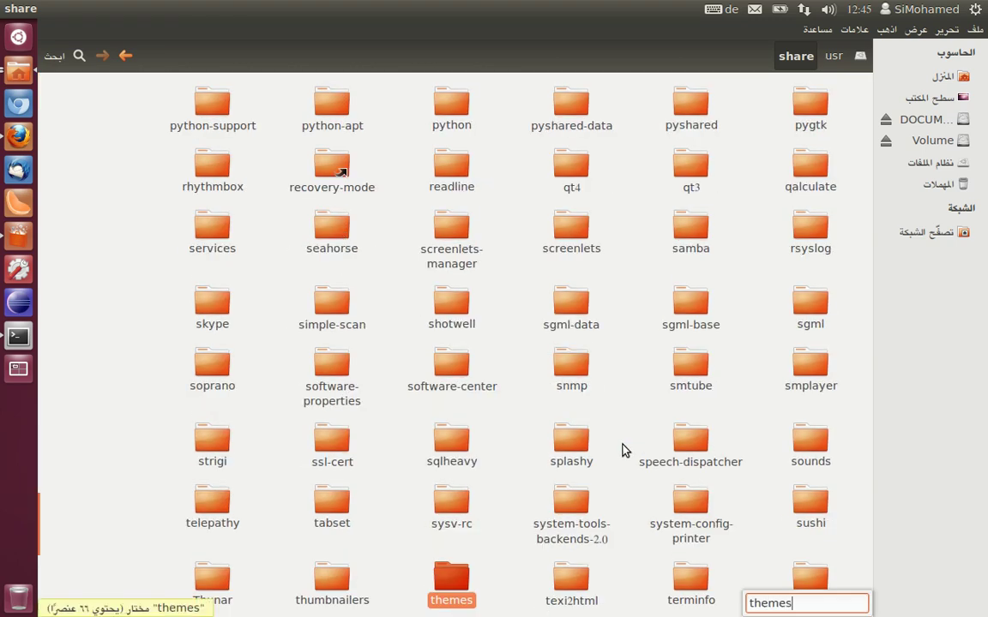
text(s)
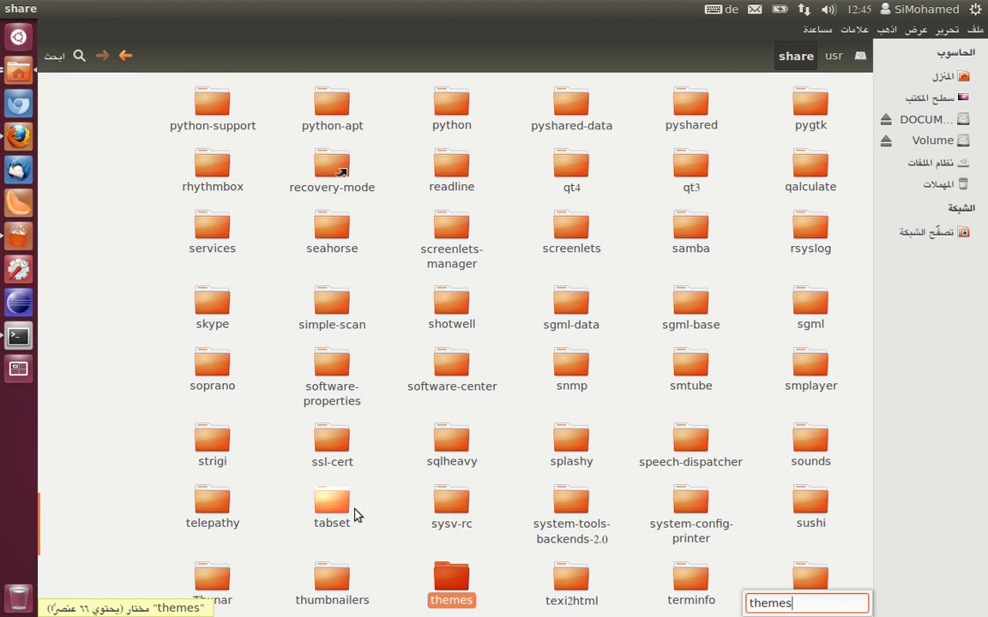
double_click(451, 584)
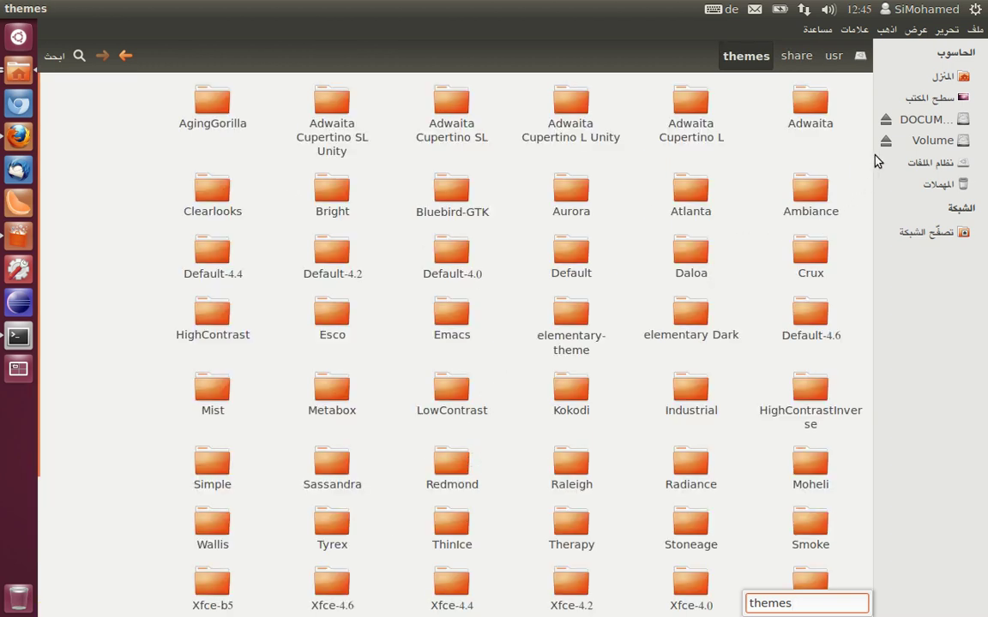
Step: Return to the share folder, find and open the icons folder by name, and close the administrator file manager
click(782, 60)
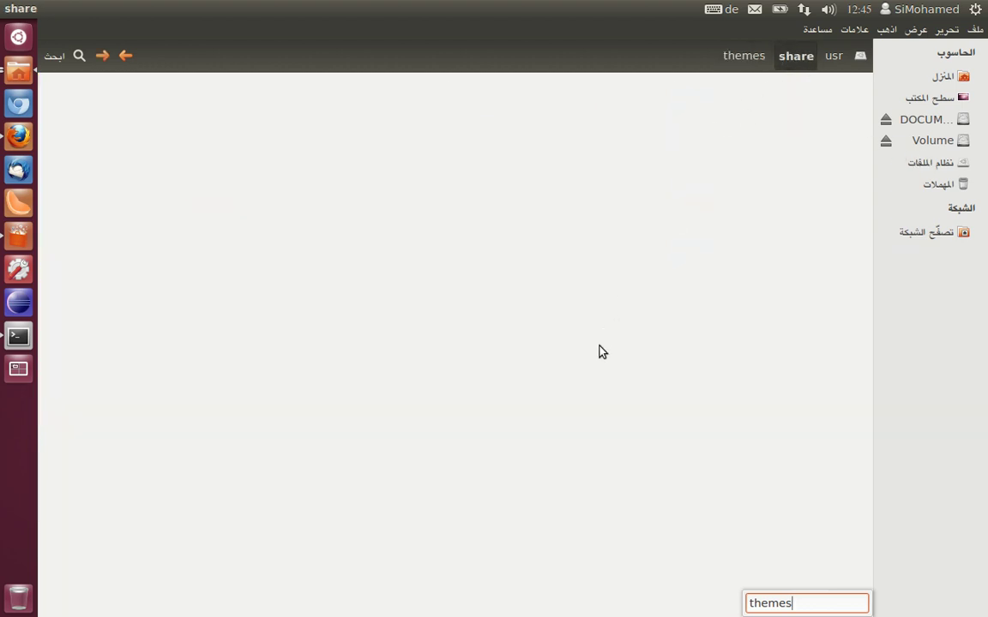
key(BackSpace)
key(BackSpace)
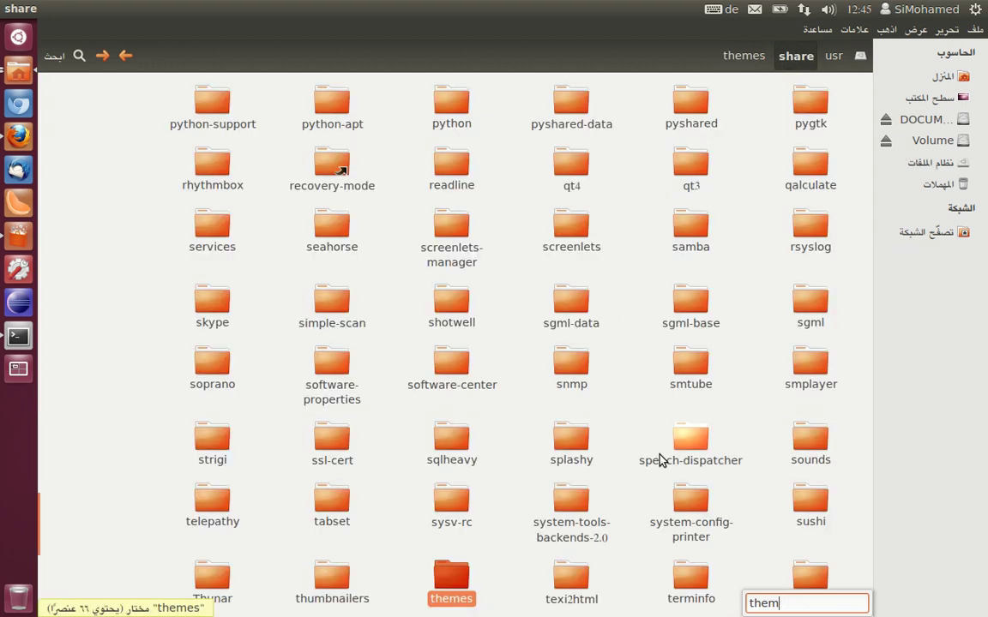
text(i)
key(BackSpace)
key(BackSpace)
key(BackSpace)
key(BackSpace)
key(BackSpace)
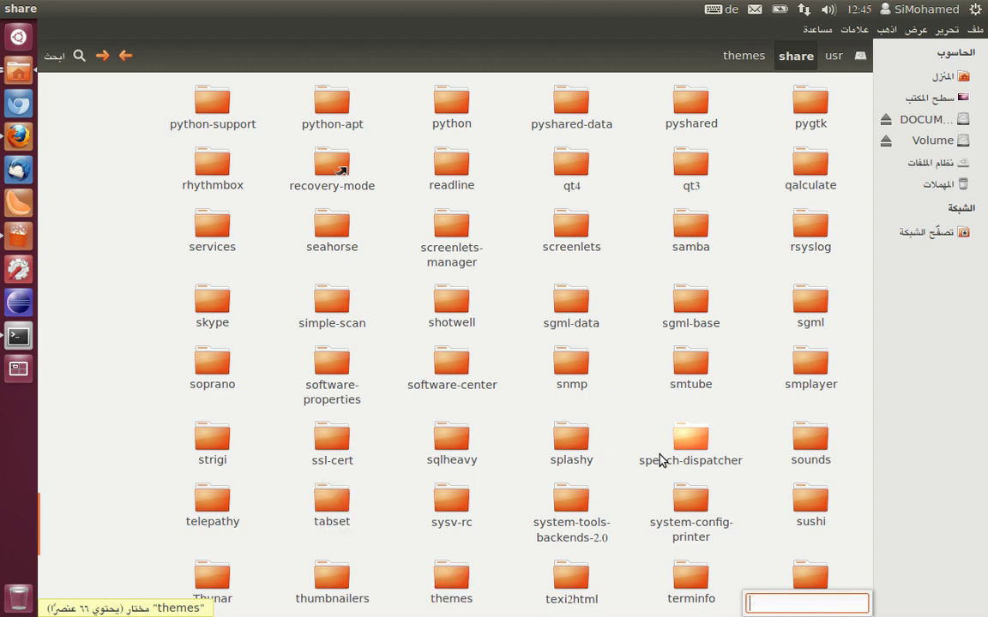
text(icons)
key(Return)
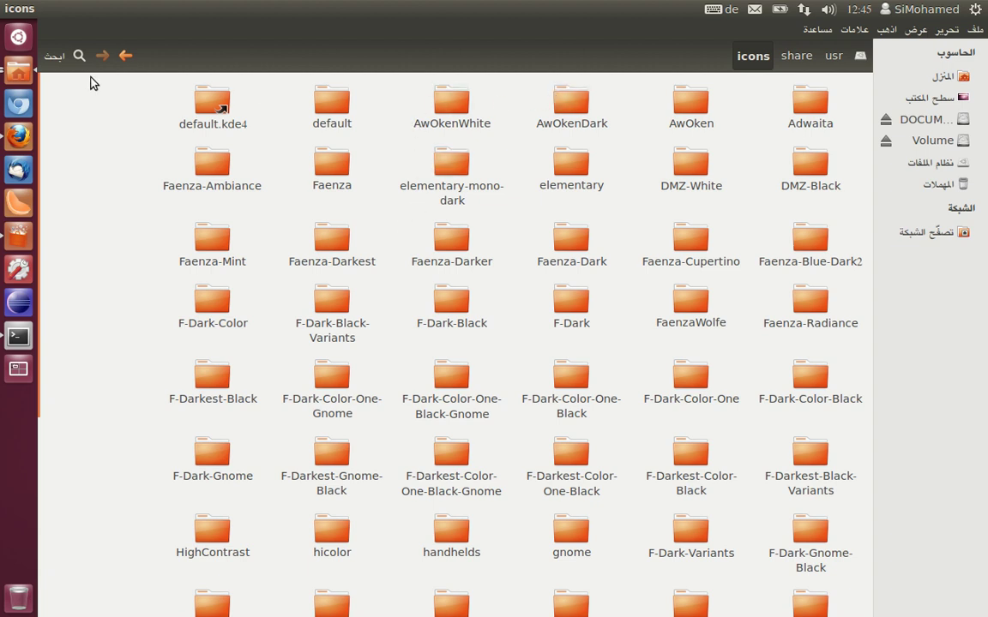
click(9, 10)
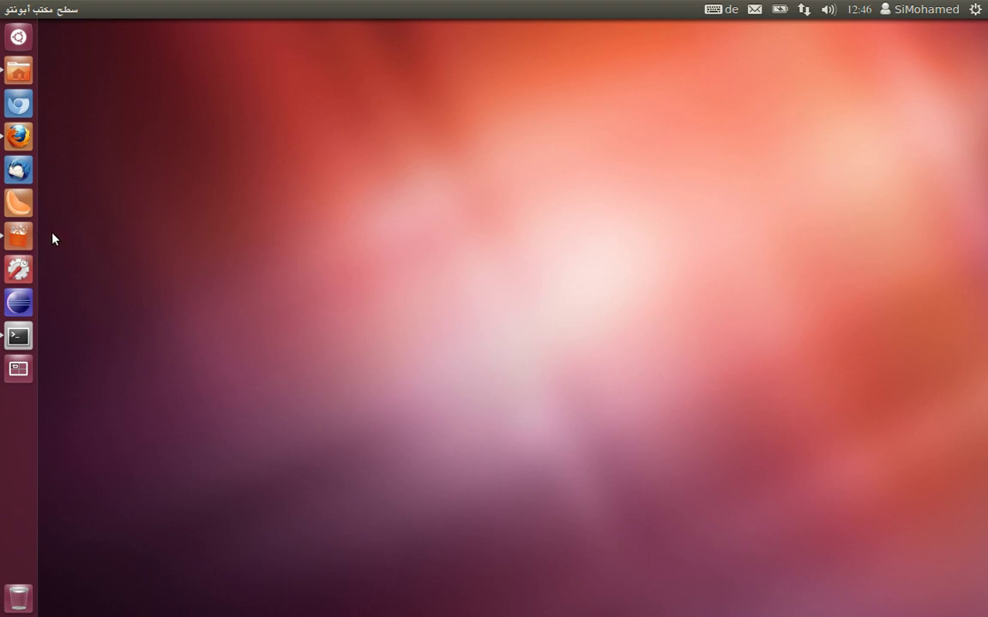
Step: Switch to Ubuntu Software Center to view the Advanced Settings search entry, and close the window
click(21, 238)
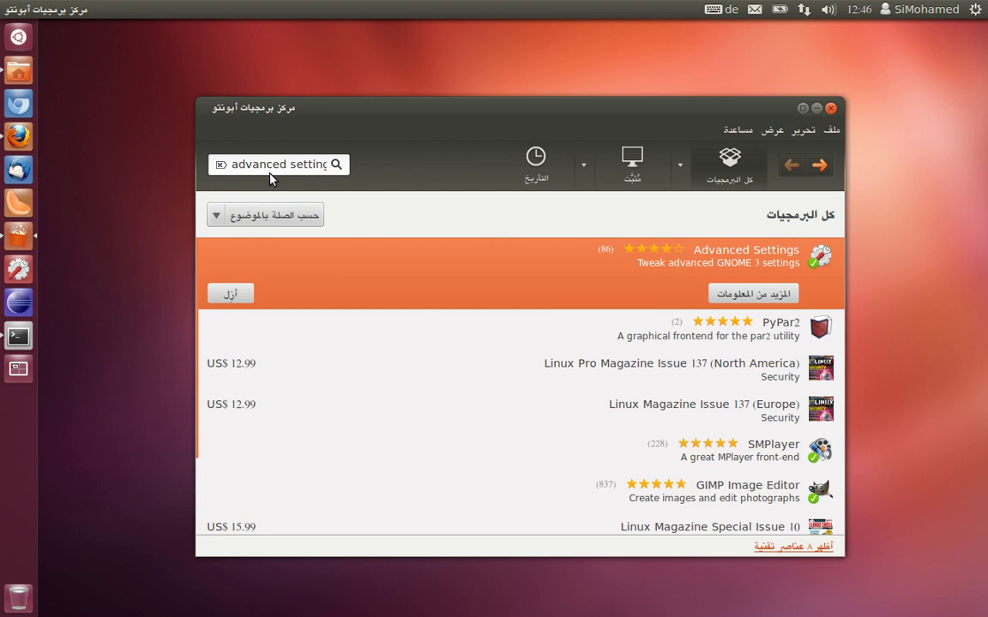
click(284, 165)
click(815, 109)
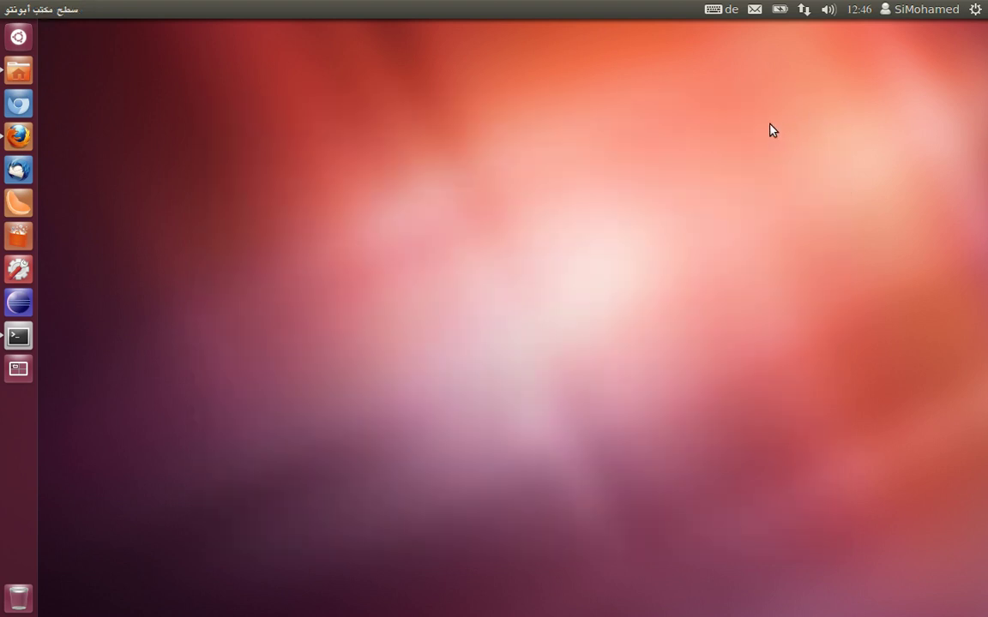
Step: Search the applications for adv, launch Advanced Settings, move its window to mid-screen and open the Theme section
key(super)
text(adv)
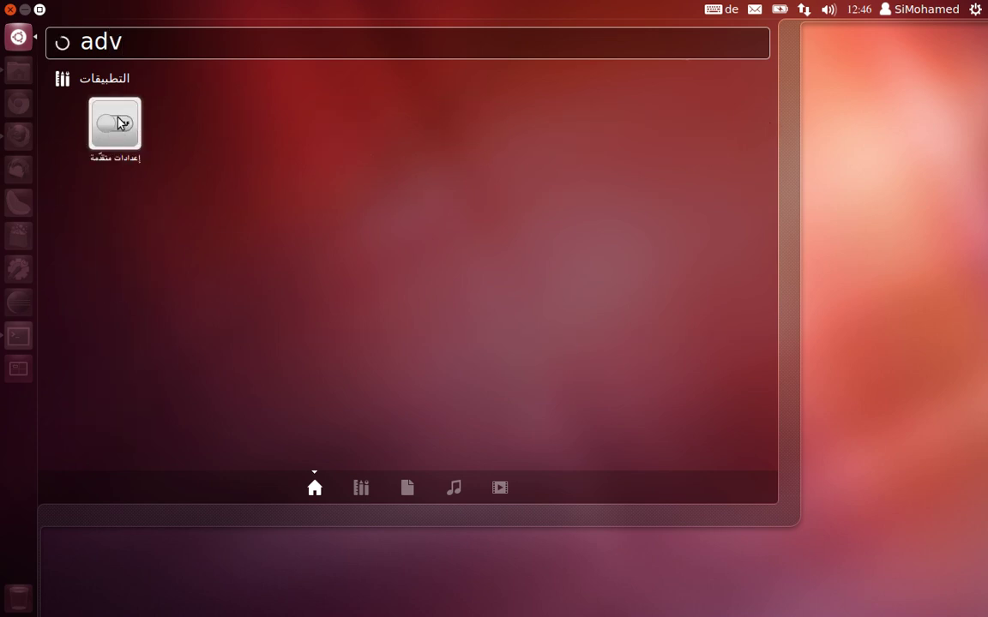
click(120, 117)
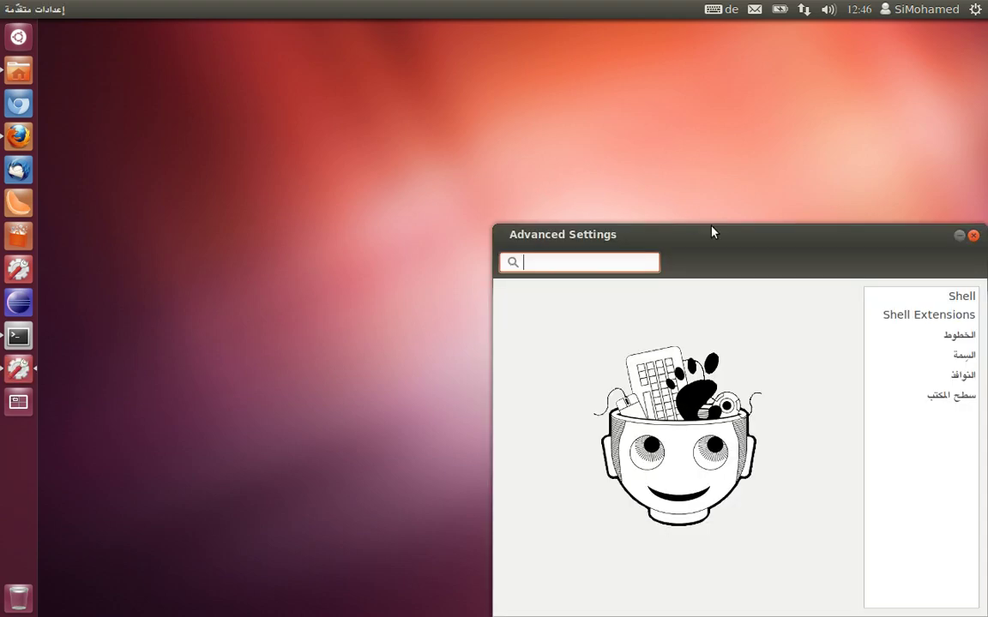
drag(741, 237, 536, 107)
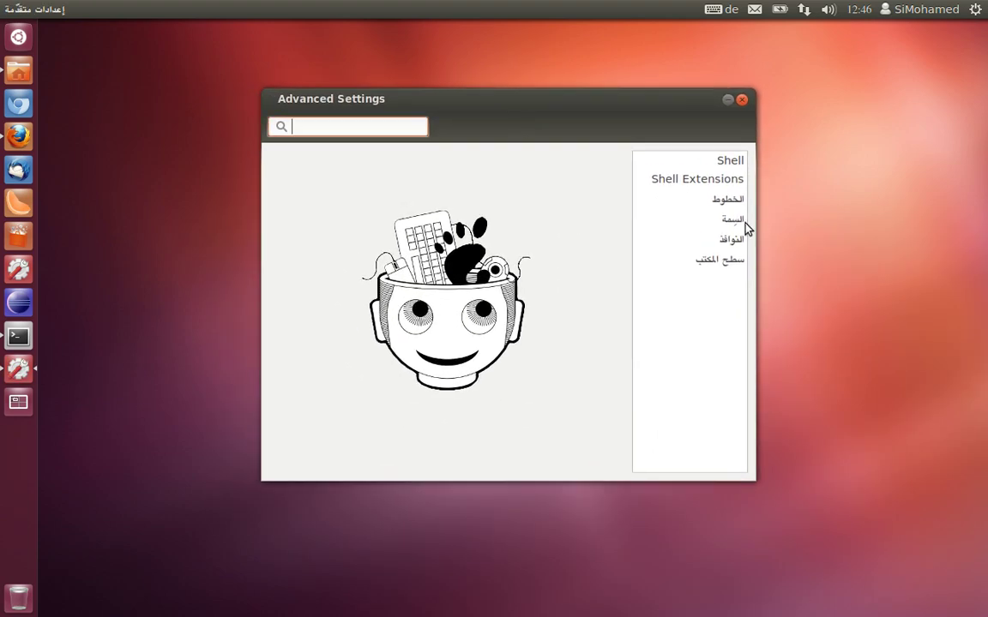
click(717, 227)
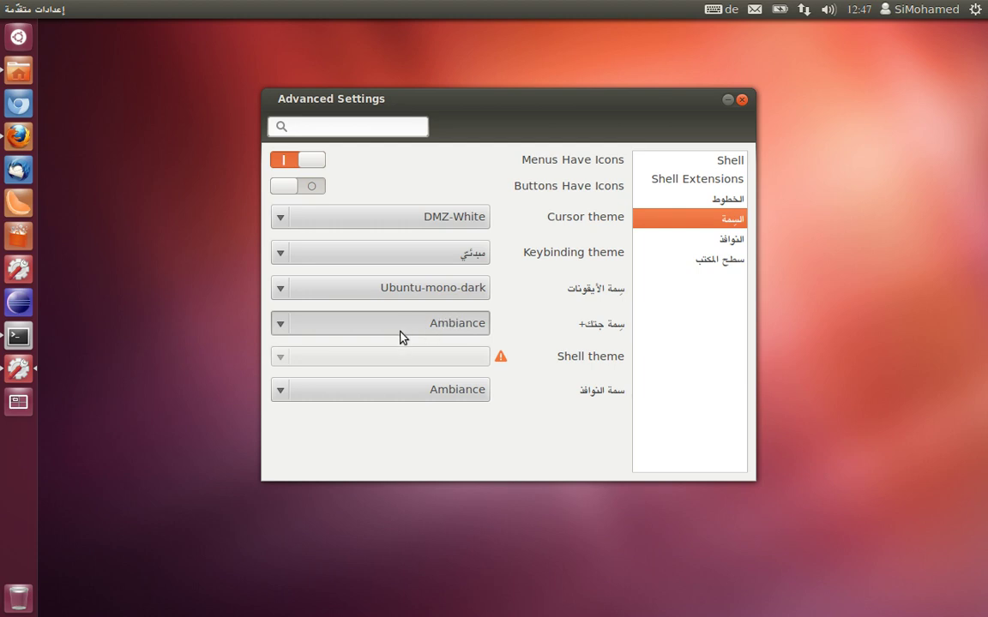
Step: Set both the GTK+ theme and the window theme to NIX_back
scroll(369, 325, up, 1)
click(291, 323)
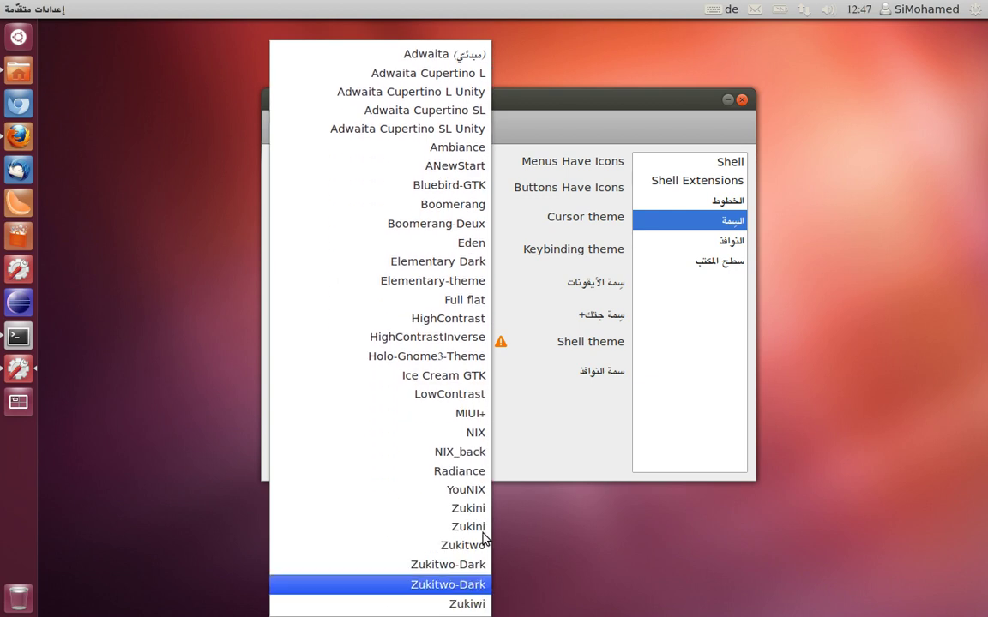
click(561, 106)
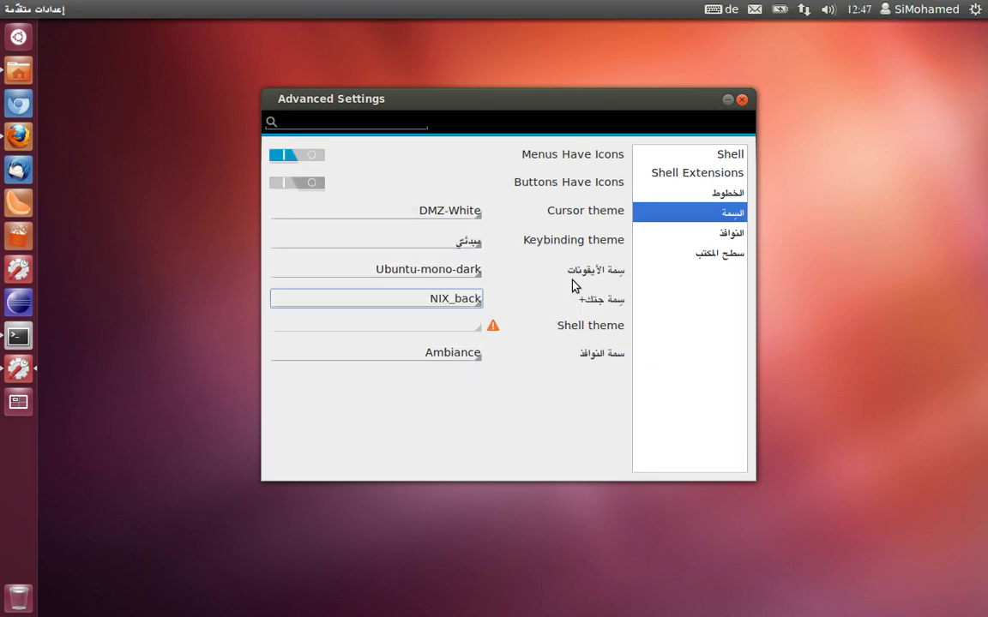
drag(626, 98, 628, 100)
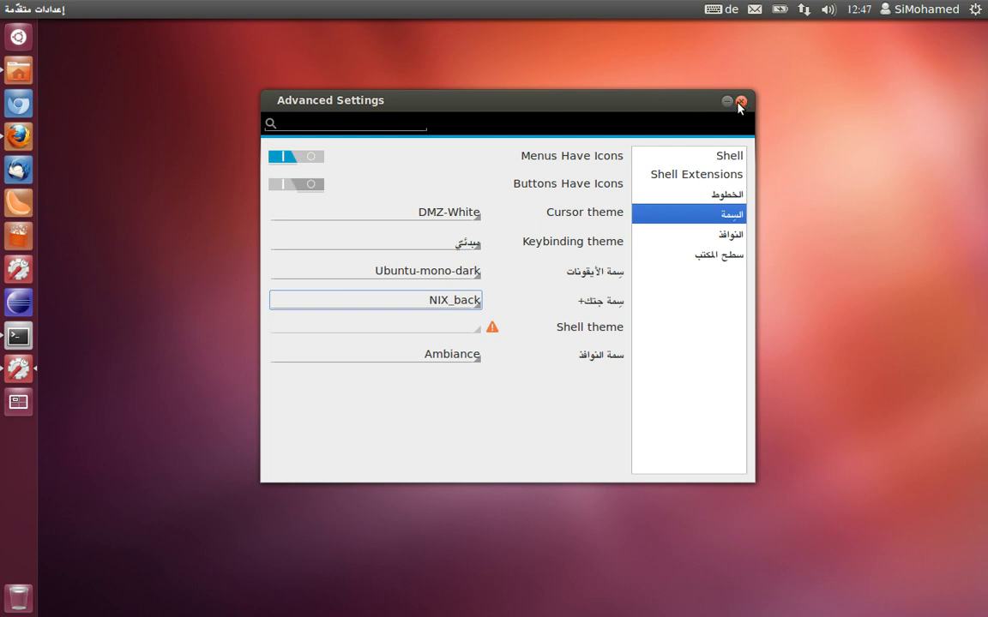
click(434, 359)
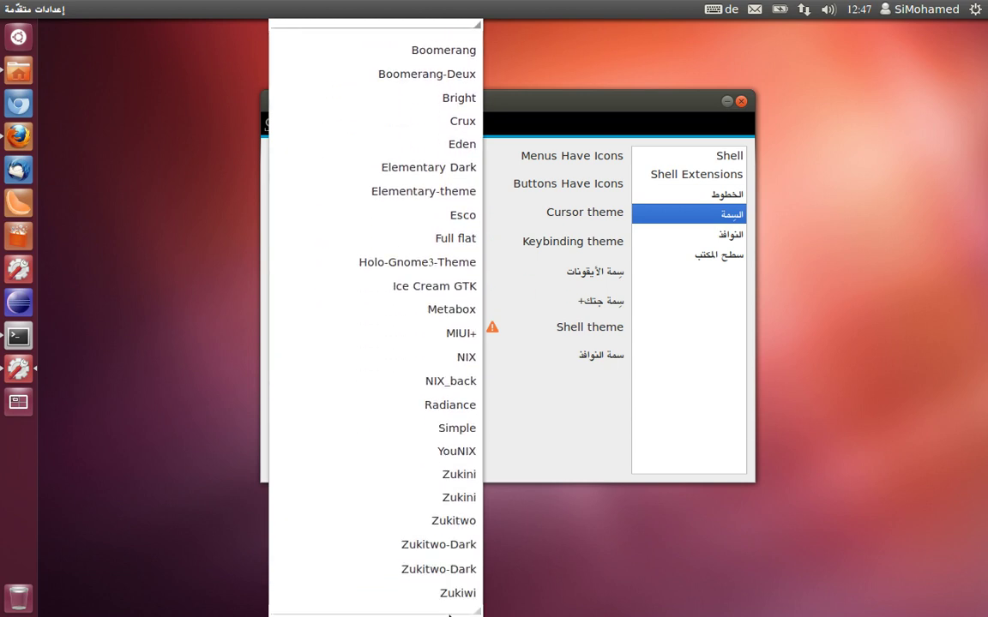
click(448, 381)
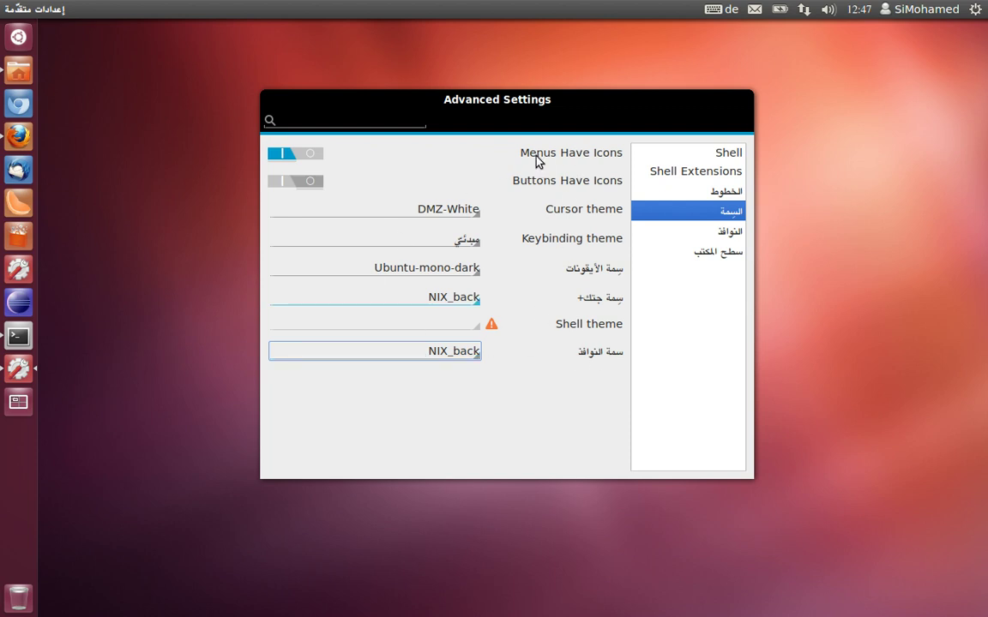
Step: Show the .icons folder window behind Advanced Settings and set the icon theme to NITRUX-BTN
click(33, 71)
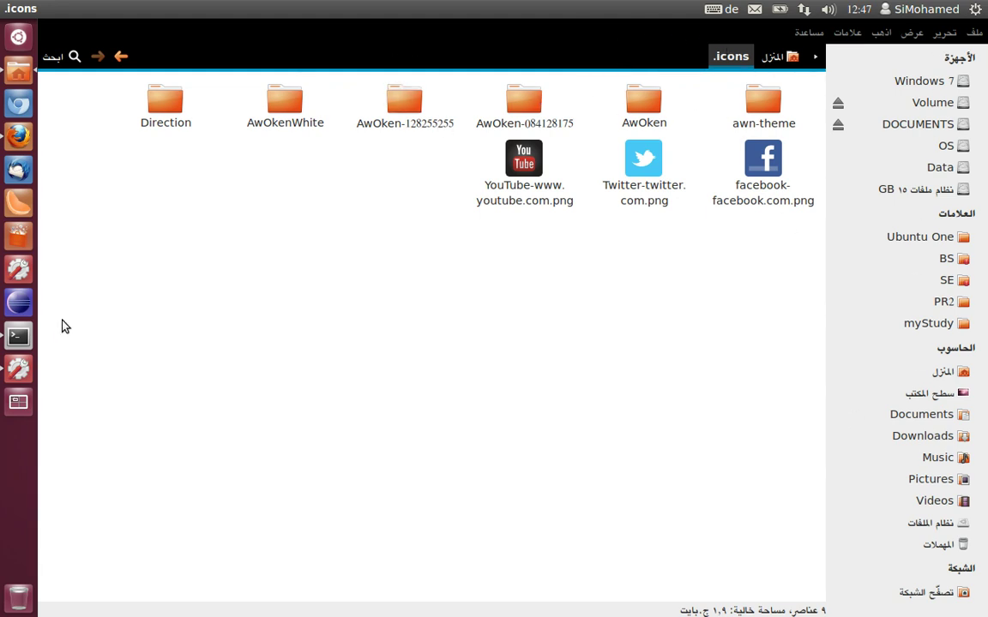
click(18, 369)
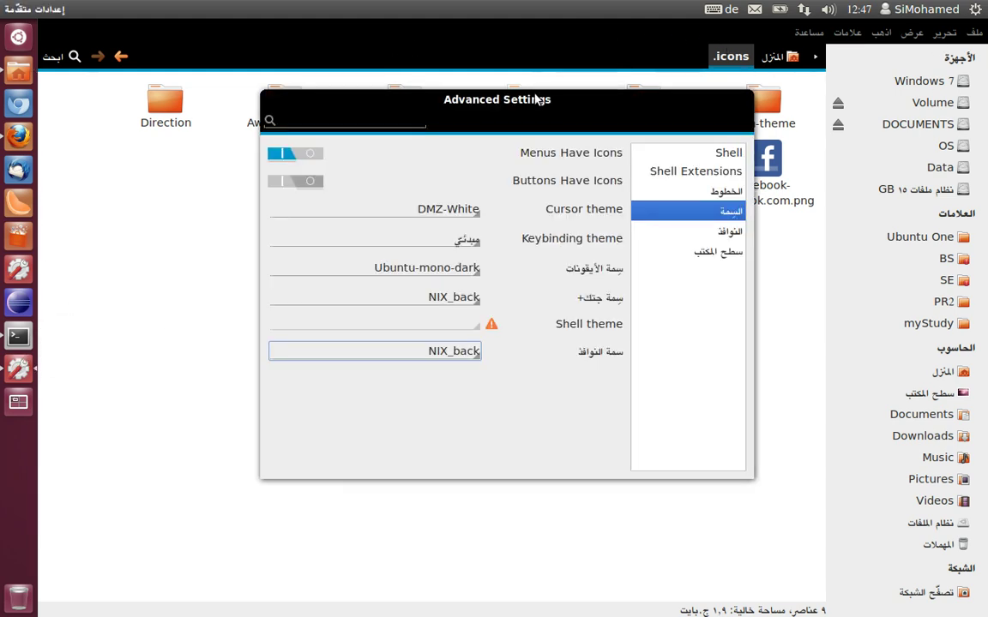
drag(483, 90, 483, 141)
click(415, 321)
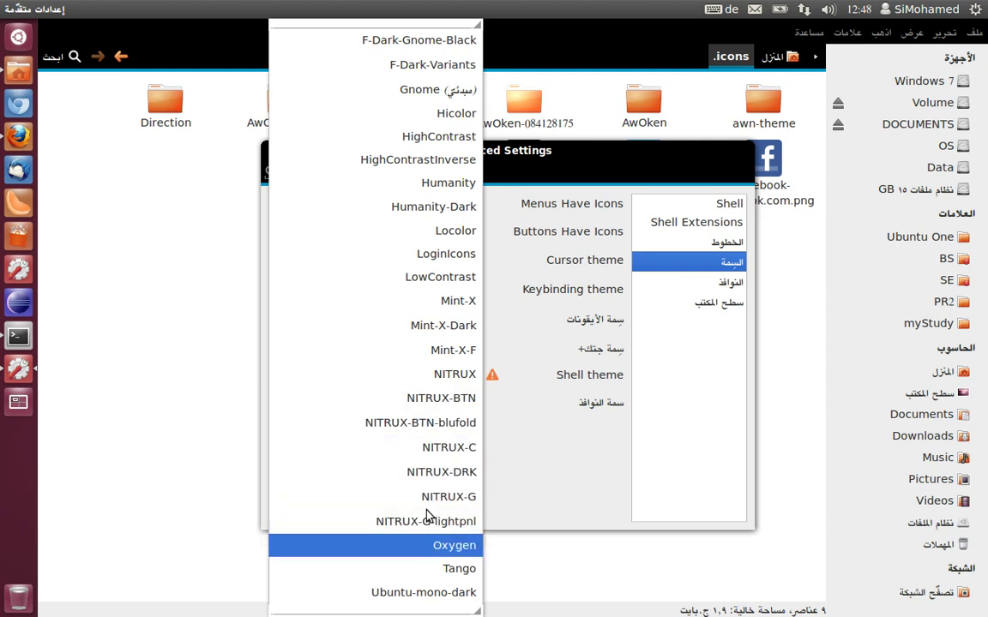
key(Escape)
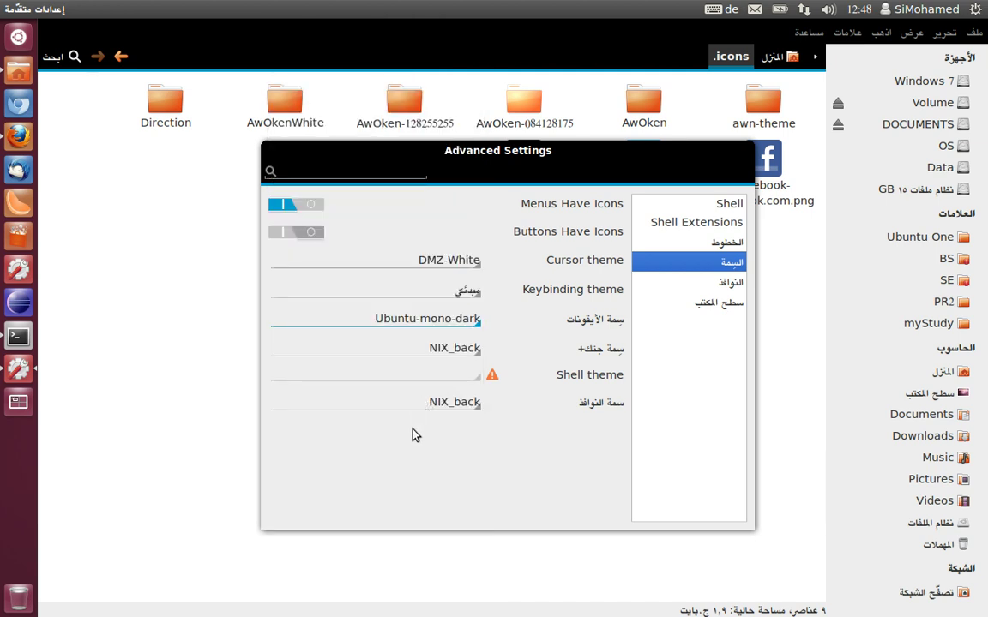
right_click(592, 150)
click(658, 169)
drag(658, 169, 638, 188)
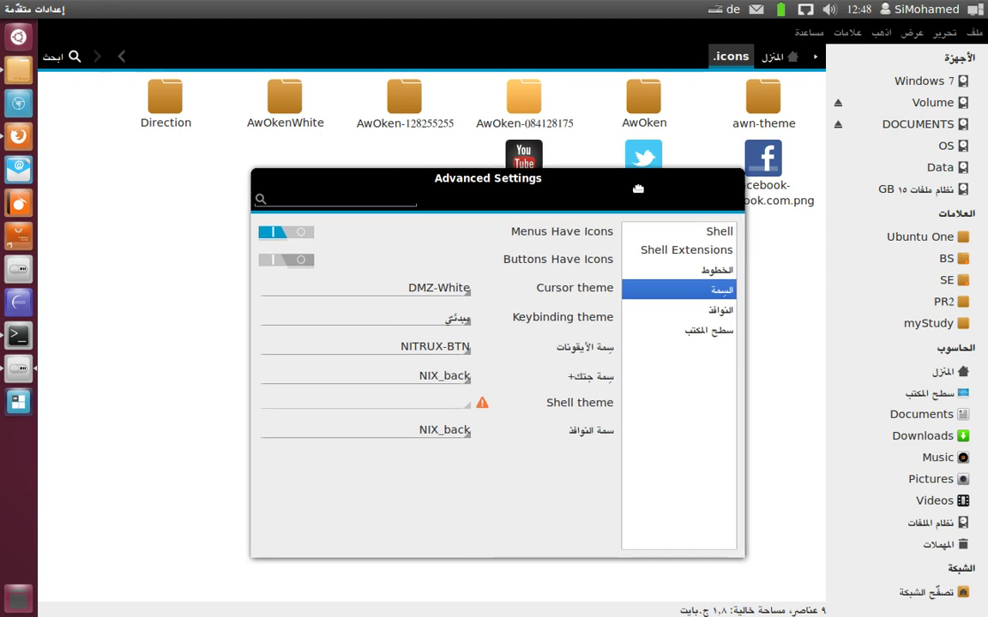
Step: Restore the file manager from full screen and reposition it and Advanced Settings so both show over the desktop
double_click(550, 12)
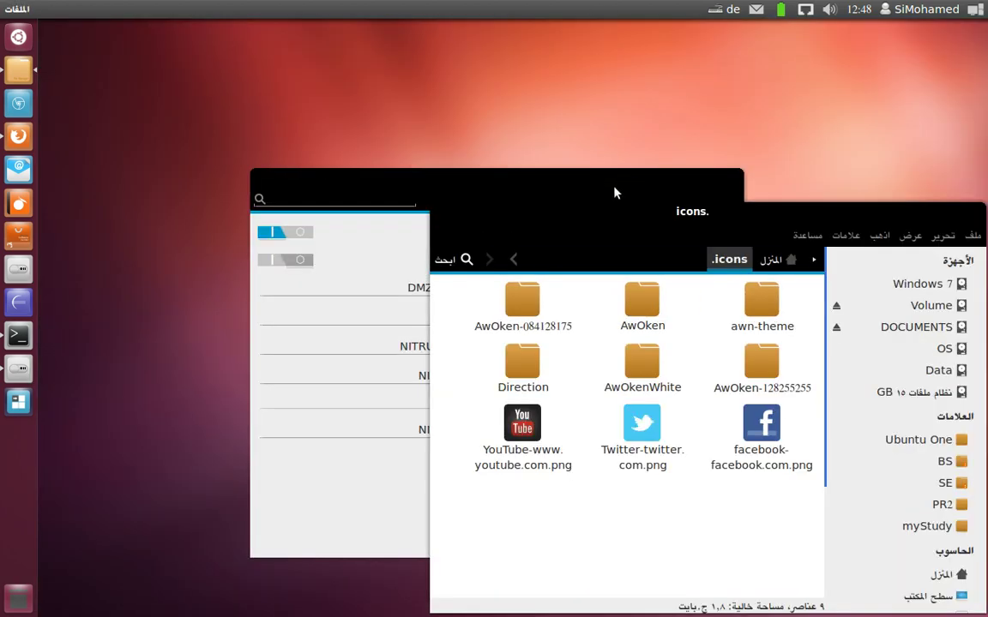
drag(686, 219, 644, 97)
drag(381, 198, 250, 148)
drag(717, 97, 718, 142)
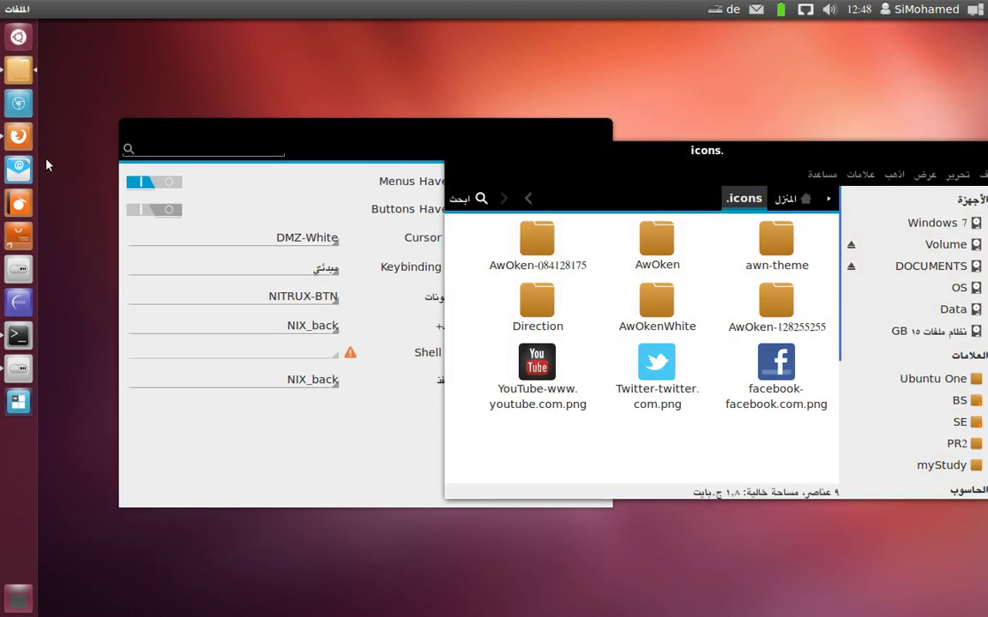
Step: Set When it falls.jpg from the Pictures folder as the desktop background and close the Appearance window
click(395, 56)
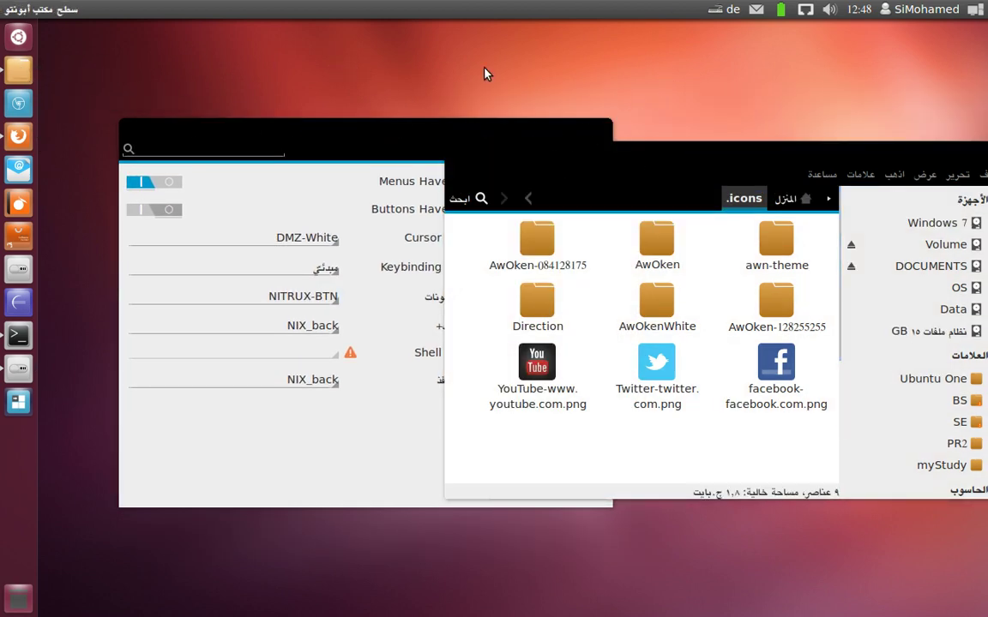
right_click(585, 79)
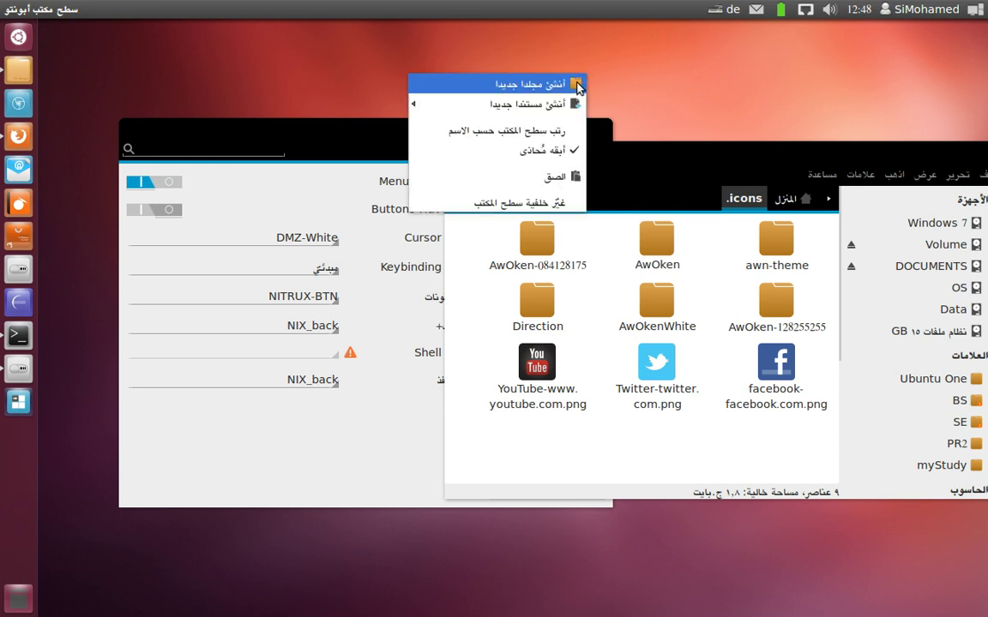
click(547, 205)
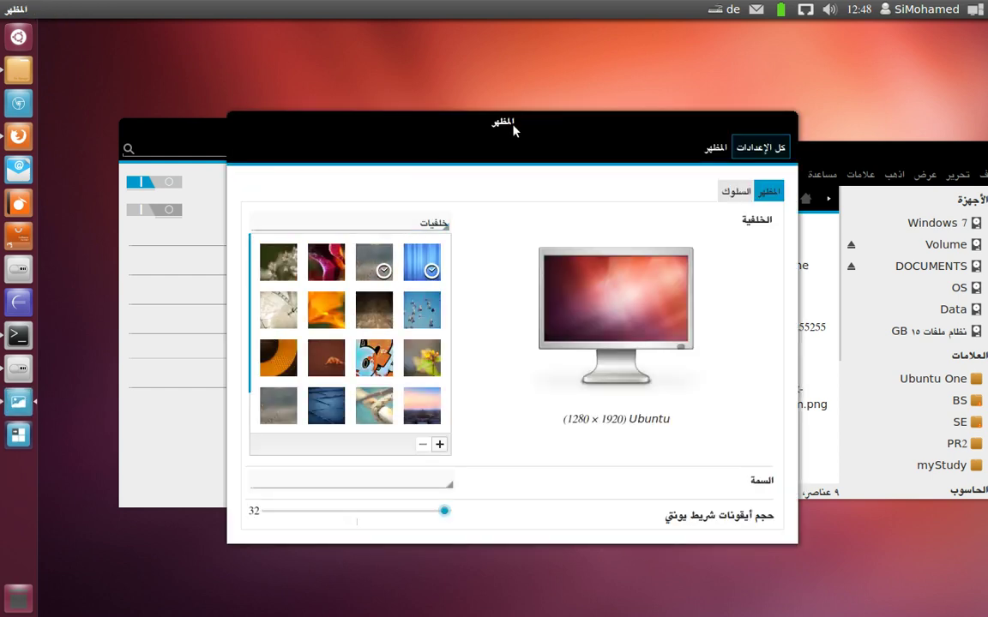
click(413, 225)
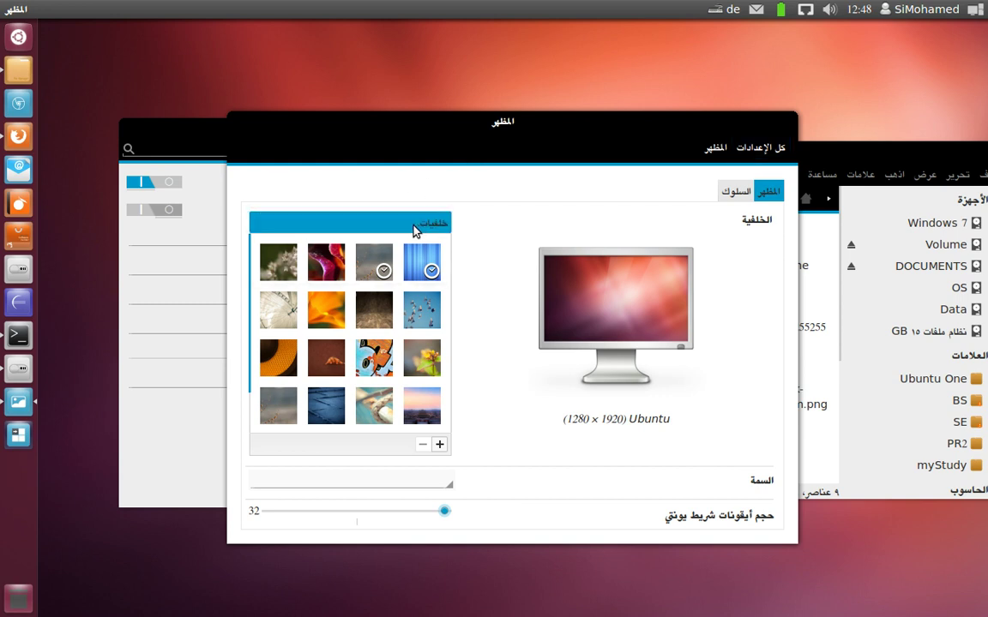
click(421, 244)
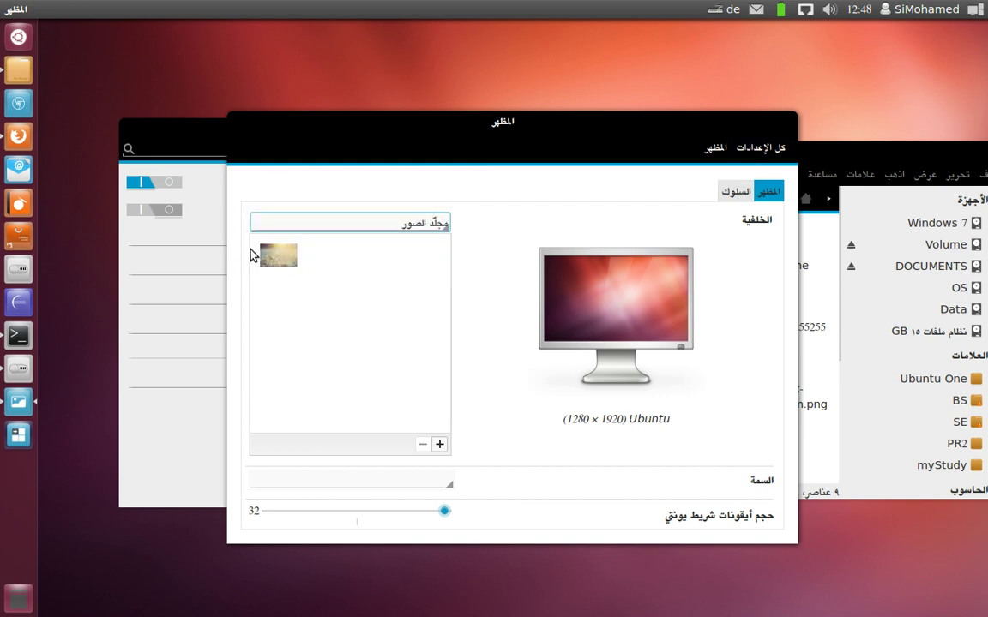
click(276, 254)
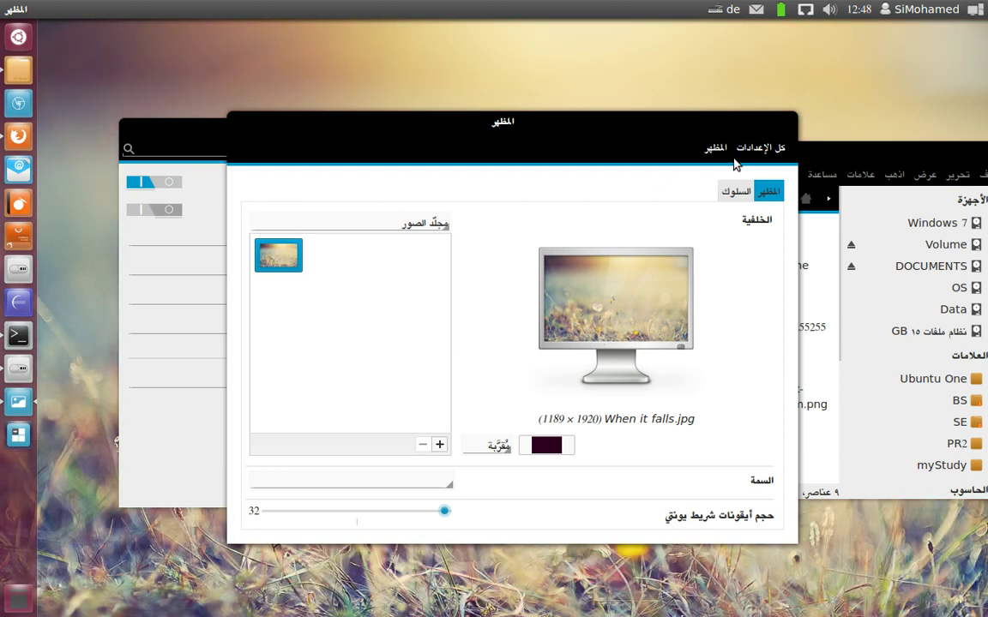
click(787, 124)
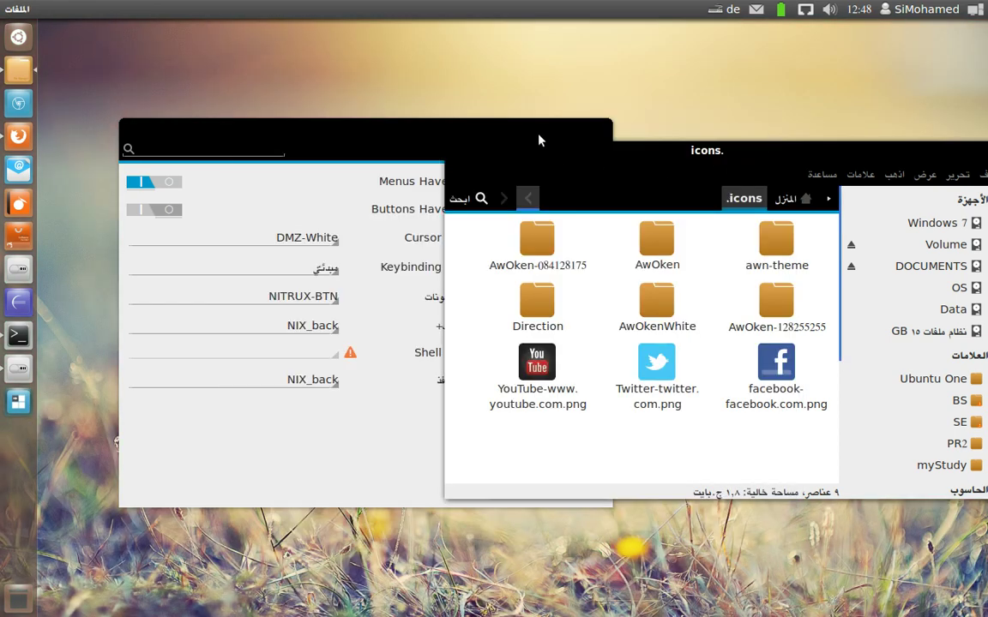
Step: Close Advanced Settings and move the .icons folder window to the middle of the desktop
click(577, 136)
drag(717, 159, 462, 130)
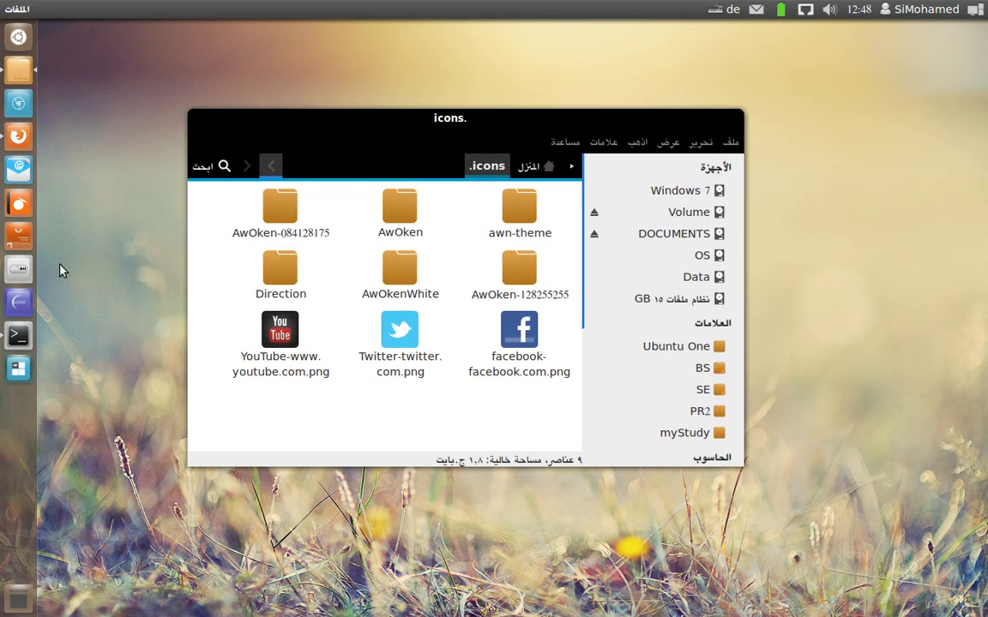
Step: Reopen Advanced Settings and set the window theme to Ice Cream GTK in the theme settings
click(18, 37)
click(110, 127)
drag(701, 239, 464, 172)
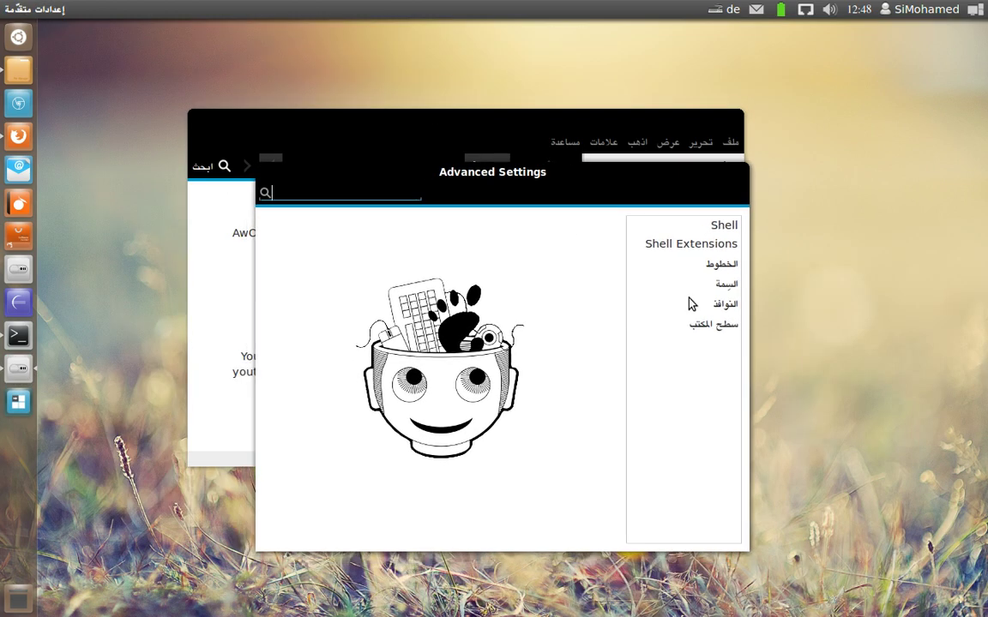
click(710, 283)
drag(626, 177, 627, 203)
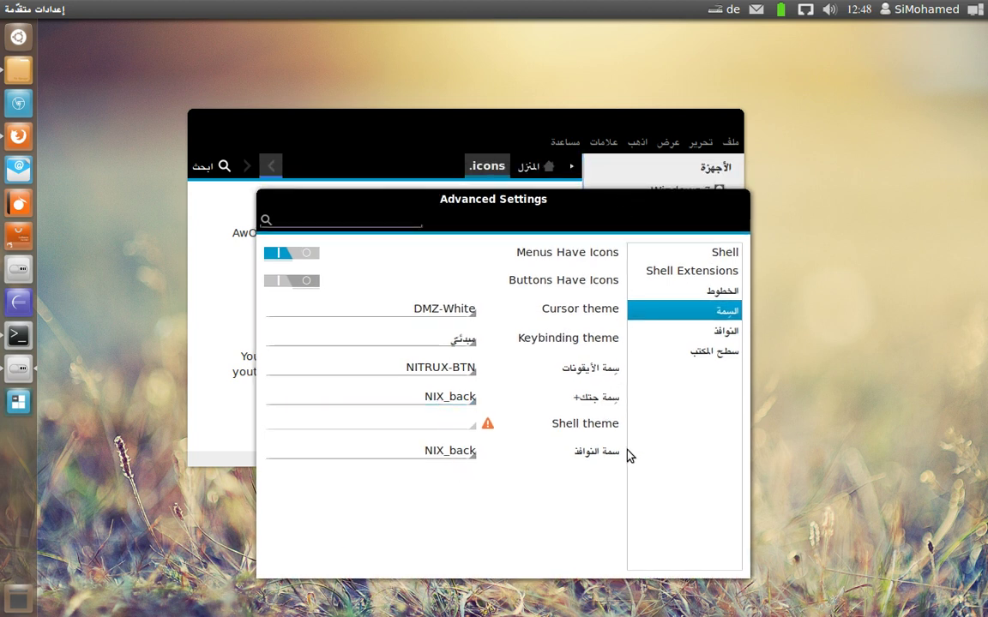
click(461, 454)
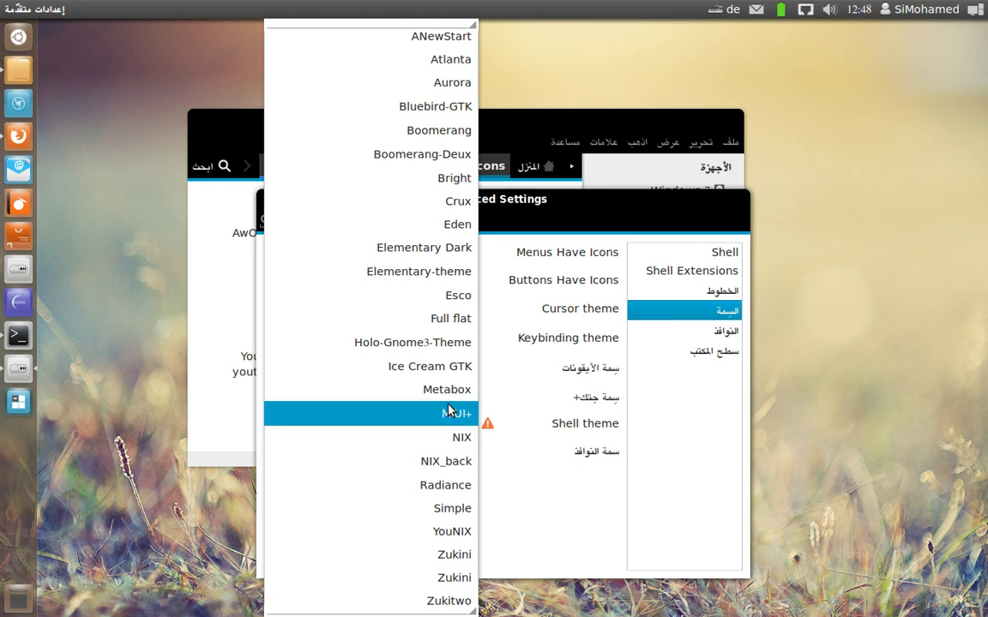
click(452, 366)
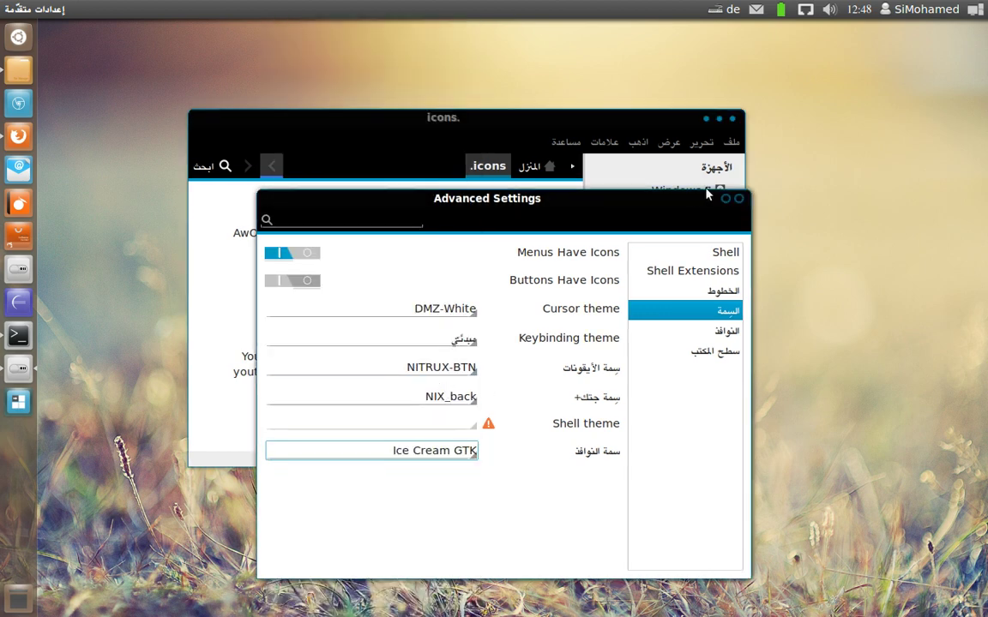
Step: Bring the .icons folder window and Advanced Settings forward in turn to examine their title bars and window buttons
drag(648, 204, 649, 199)
click(582, 158)
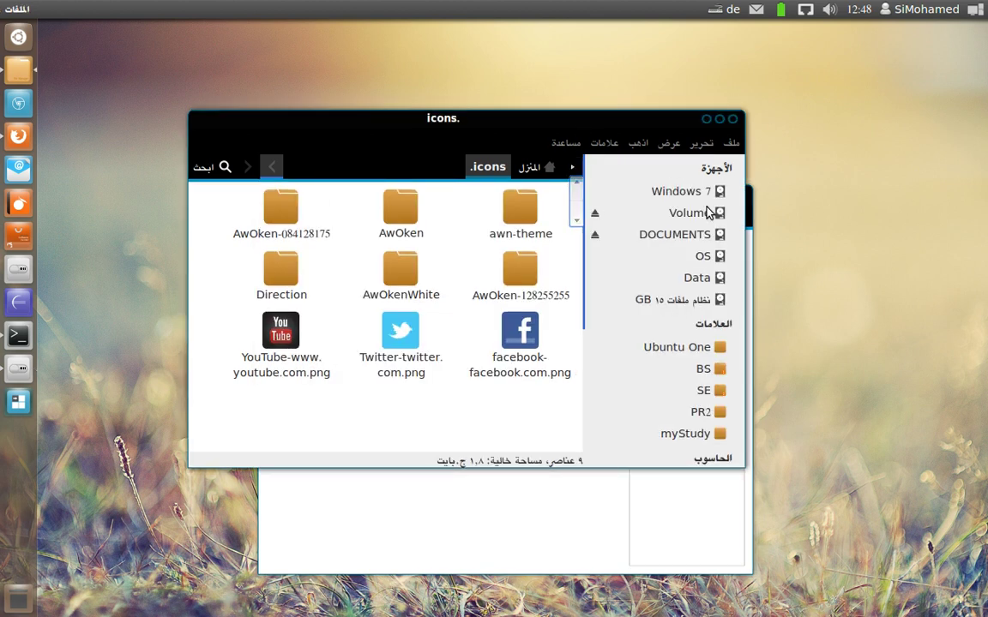
click(637, 525)
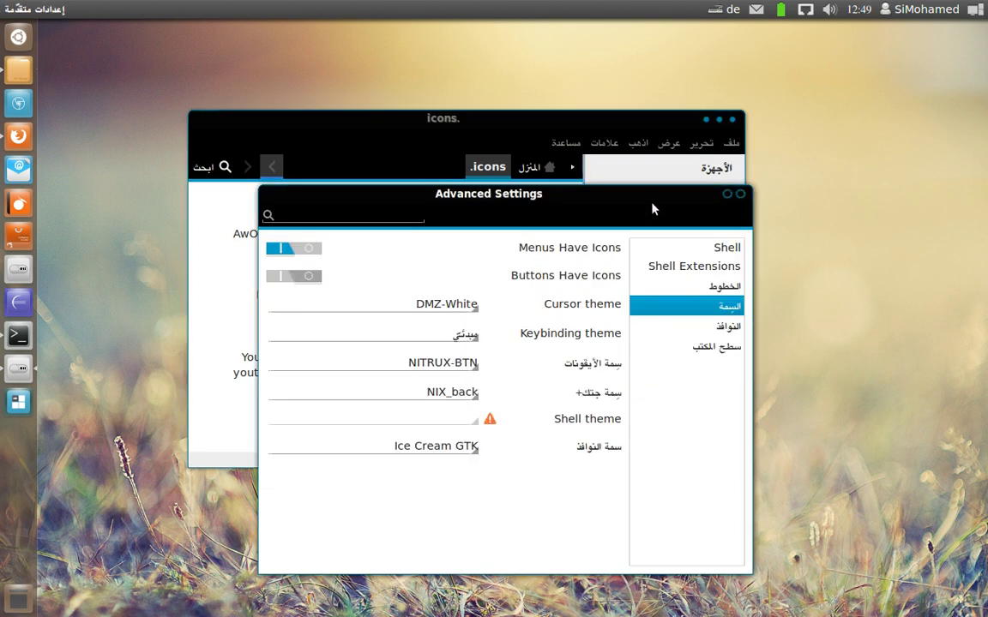
drag(652, 206, 645, 213)
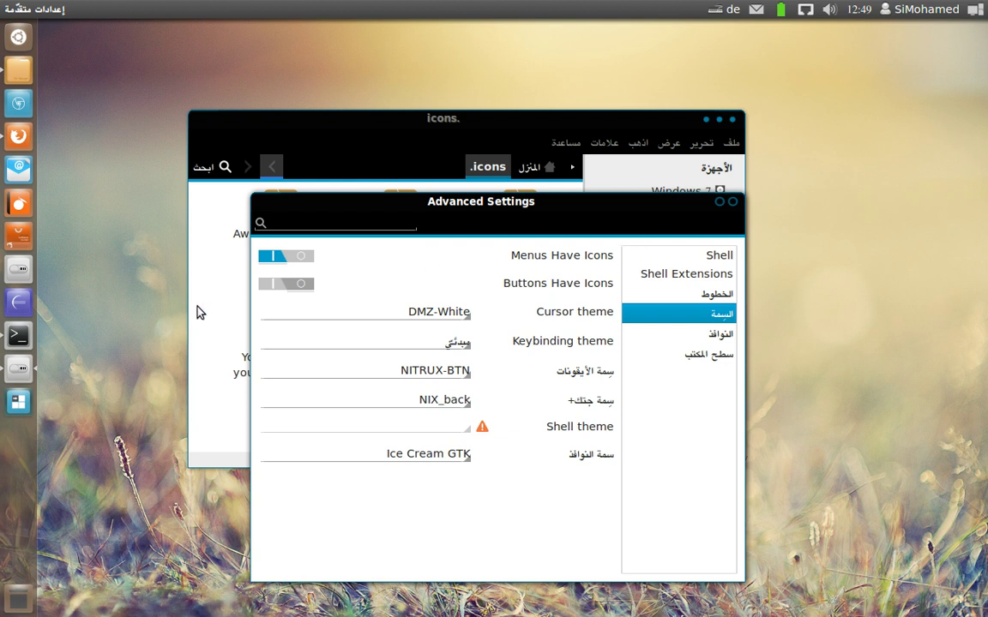
Step: Close Advanced Settings, leaving the .icons folder window open, and switch to the running terminal
click(733, 203)
drag(632, 120, 546, 126)
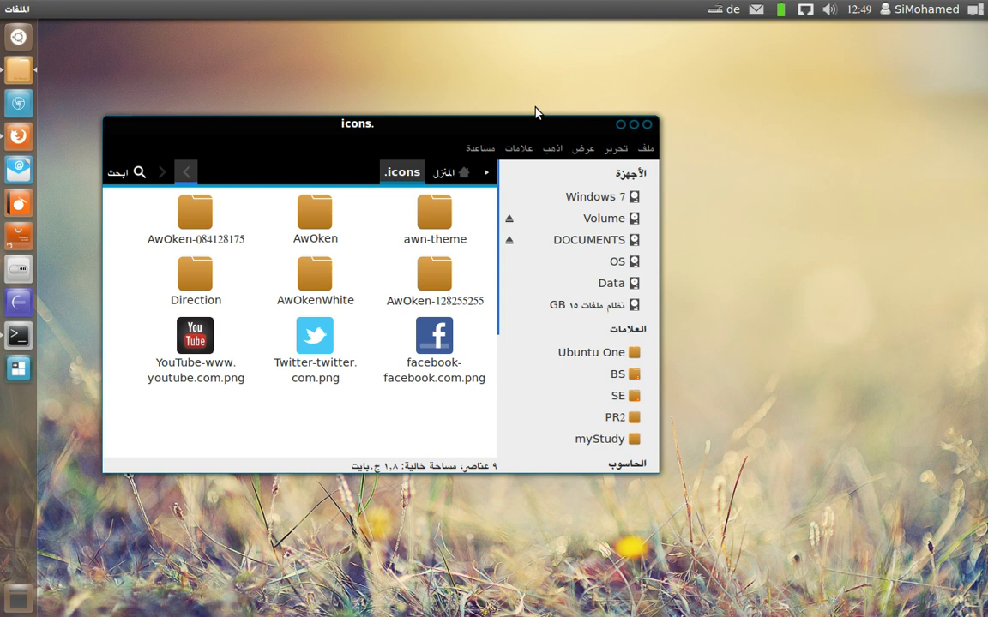
drag(18, 335, 26, 336)
click(26, 334)
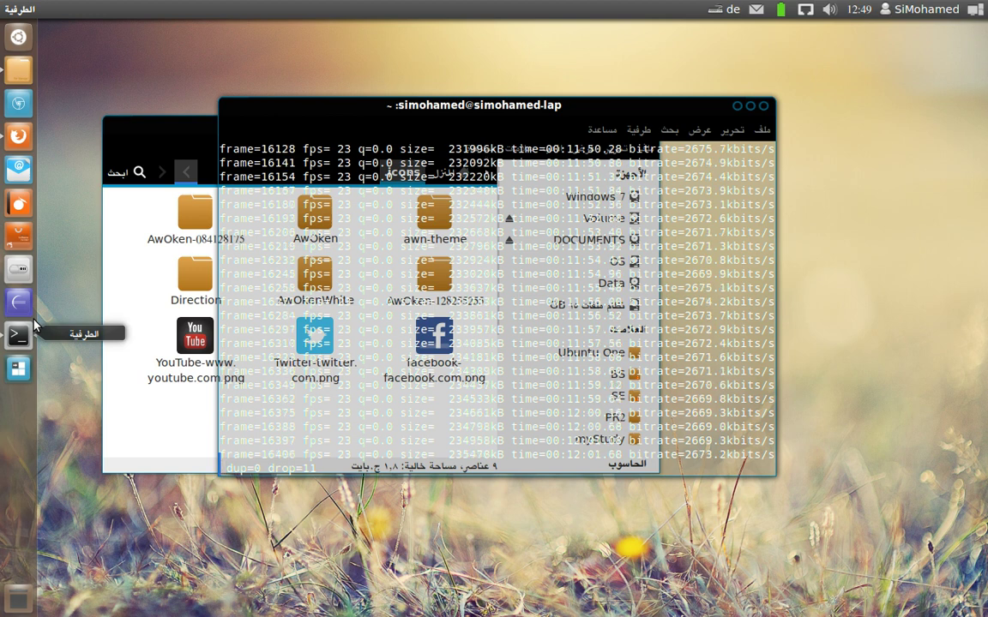